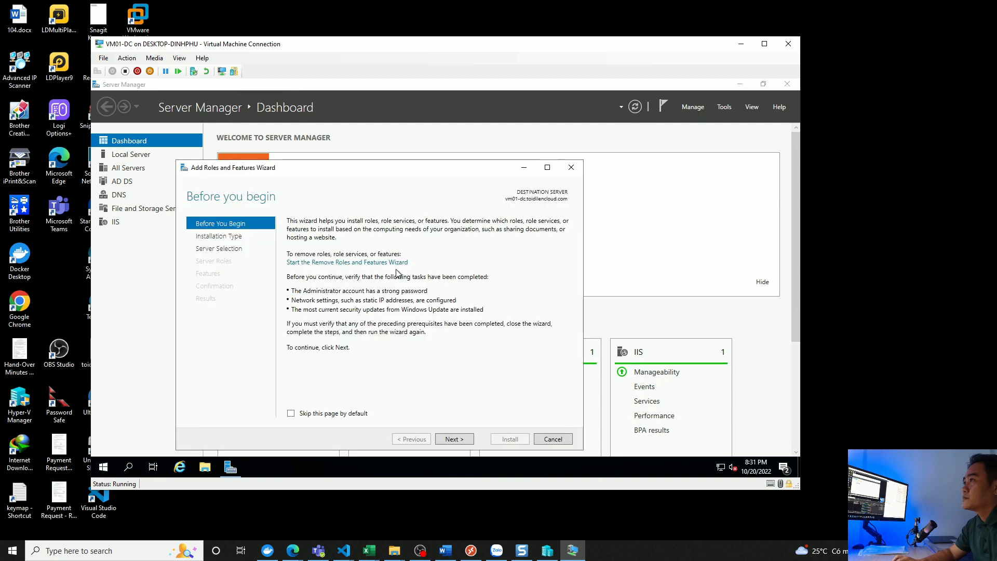
- Install the Remote Access role with DirectAccess and VPN (RAS) and Routing on the vm01-dc server, and minimize Server Manager
{"action": "left_click", "coordinate": [454, 438]}
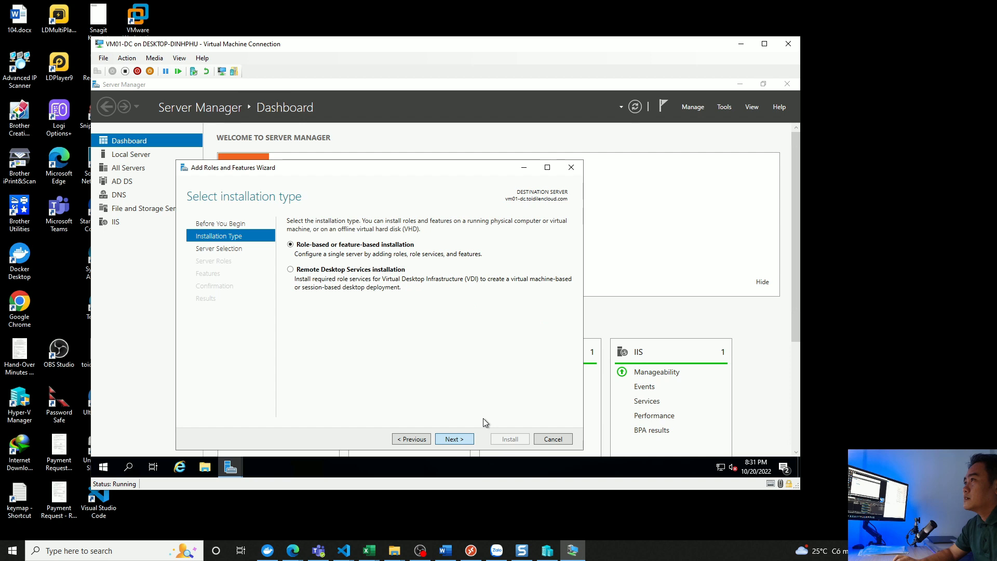
{"action": "left_click", "coordinate": [440, 438]}
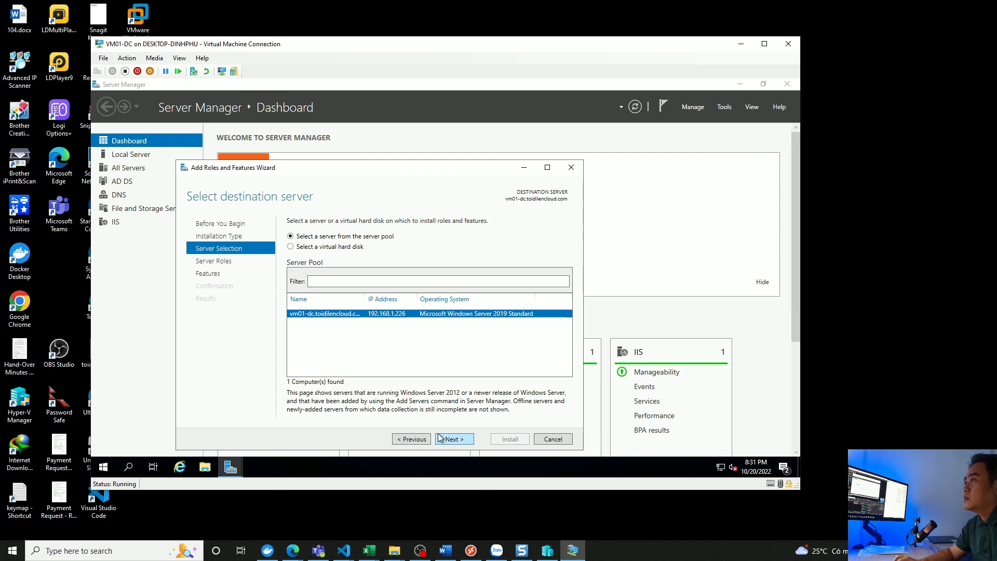
{"action": "left_click", "coordinate": [439, 438]}
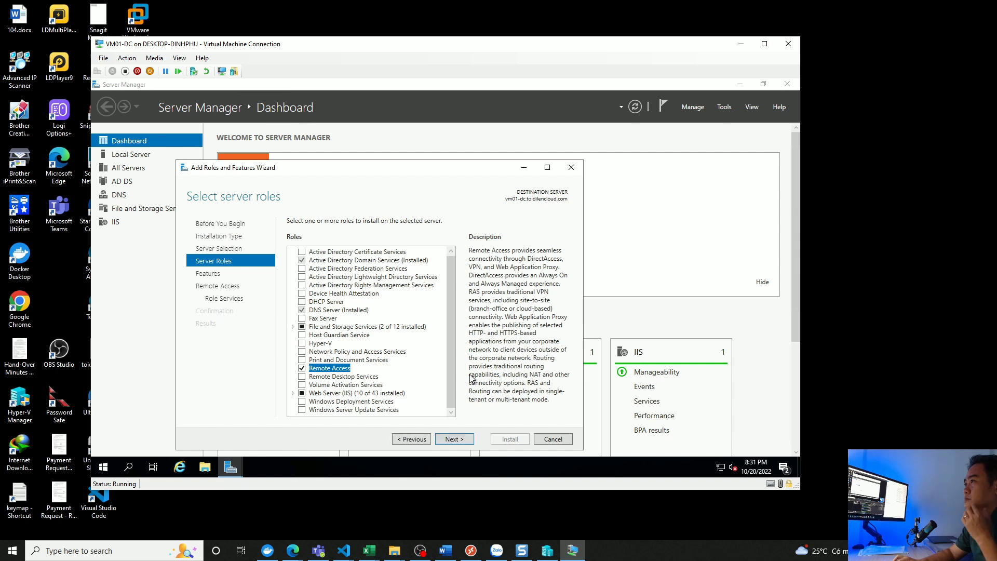
{"action": "key", "text": "Return"}
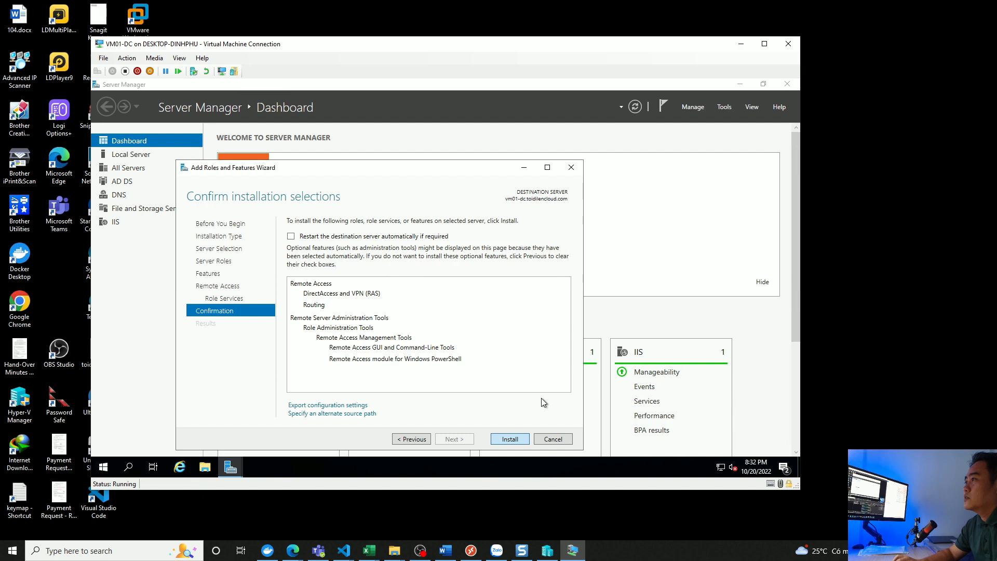
{"action": "key", "text": "Return"}
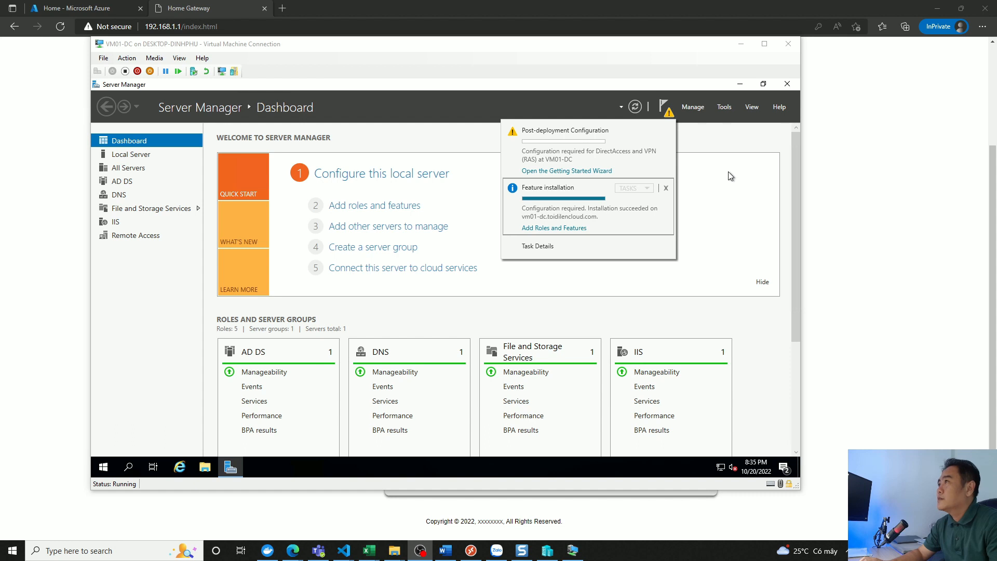
{"action": "left_click", "coordinate": [627, 126]}
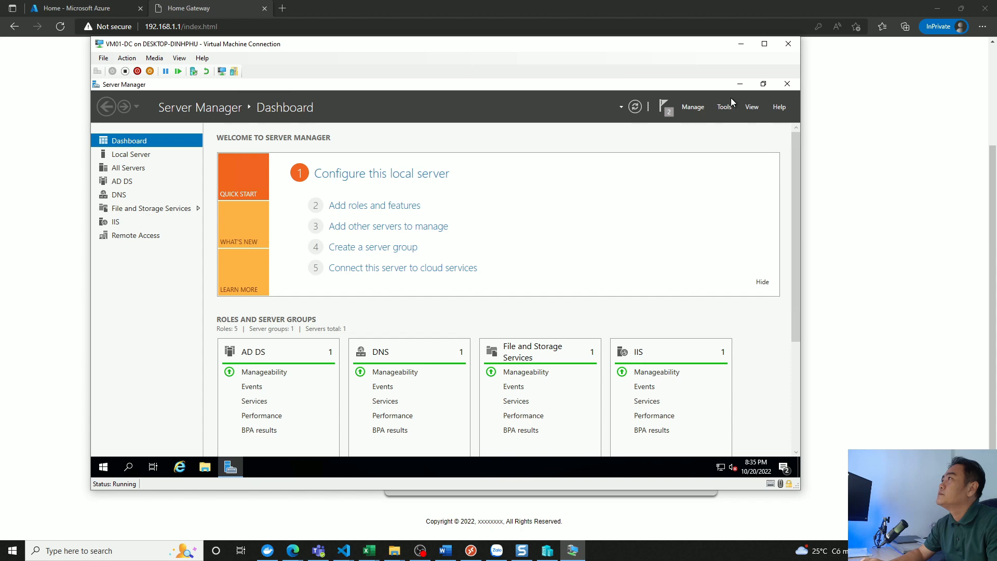
{"action": "left_click", "coordinate": [739, 84]}
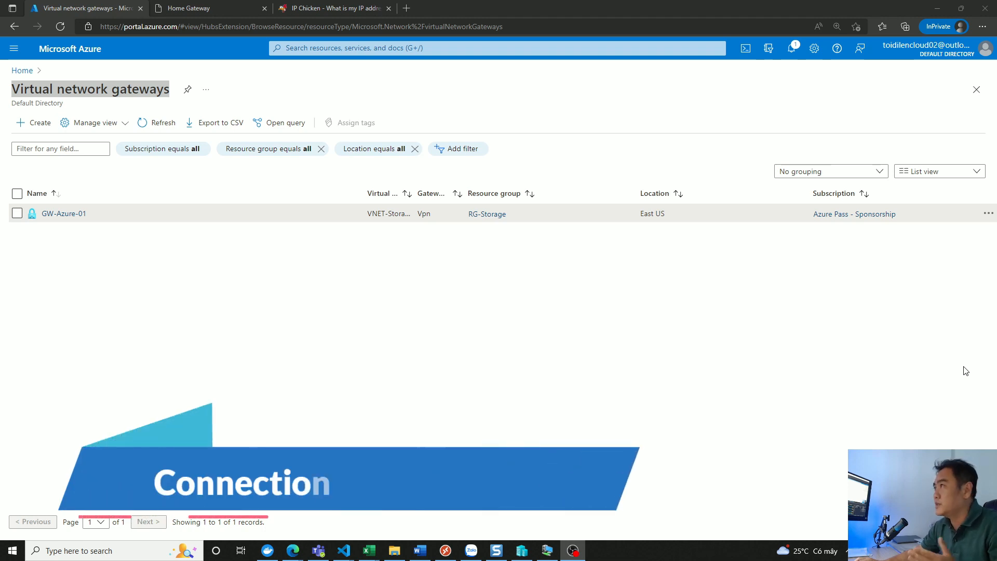
- Start a new connection on the GW-Azure-01 virtual network gateway and set its connection type to Site-to-site (IPsec)
{"action": "left_click", "coordinate": [60, 212]}
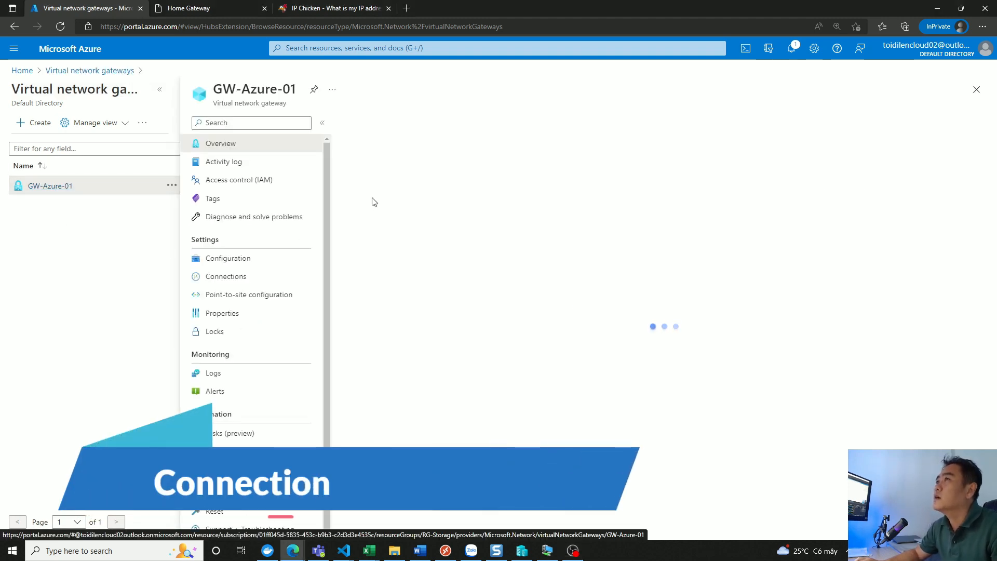
{"action": "left_click", "coordinate": [233, 259]}
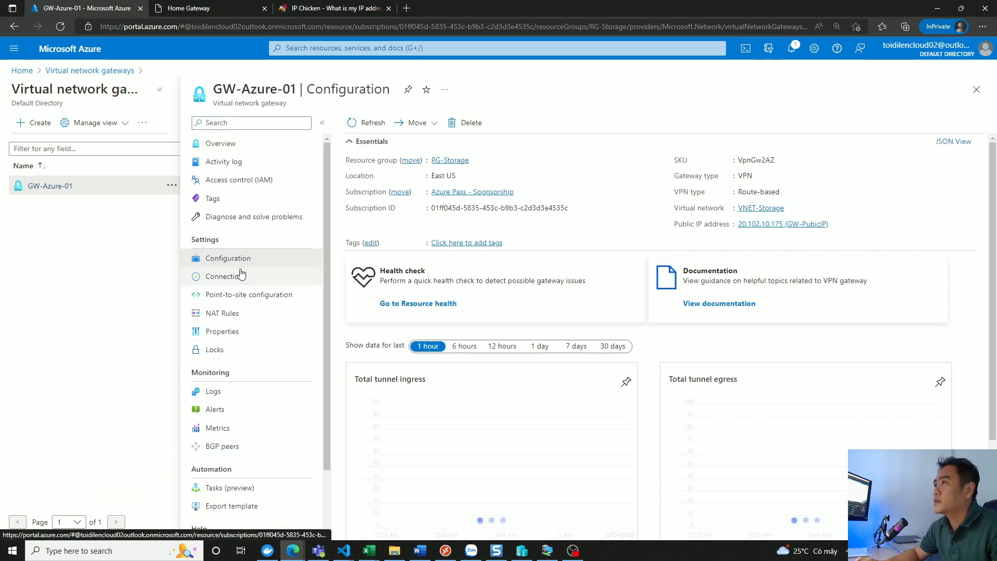
{"action": "left_click", "coordinate": [230, 279]}
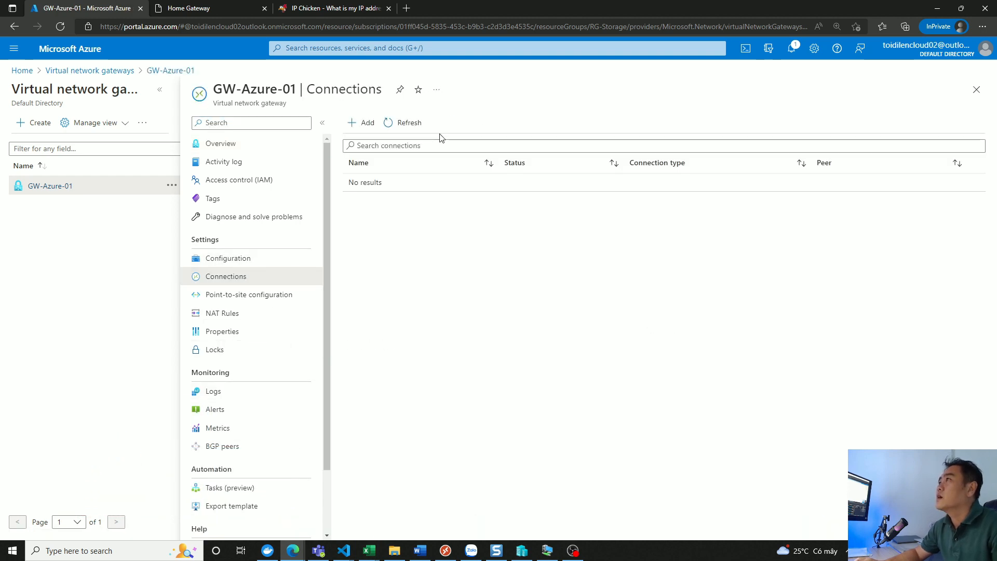
{"action": "left_click", "coordinate": [361, 121]}
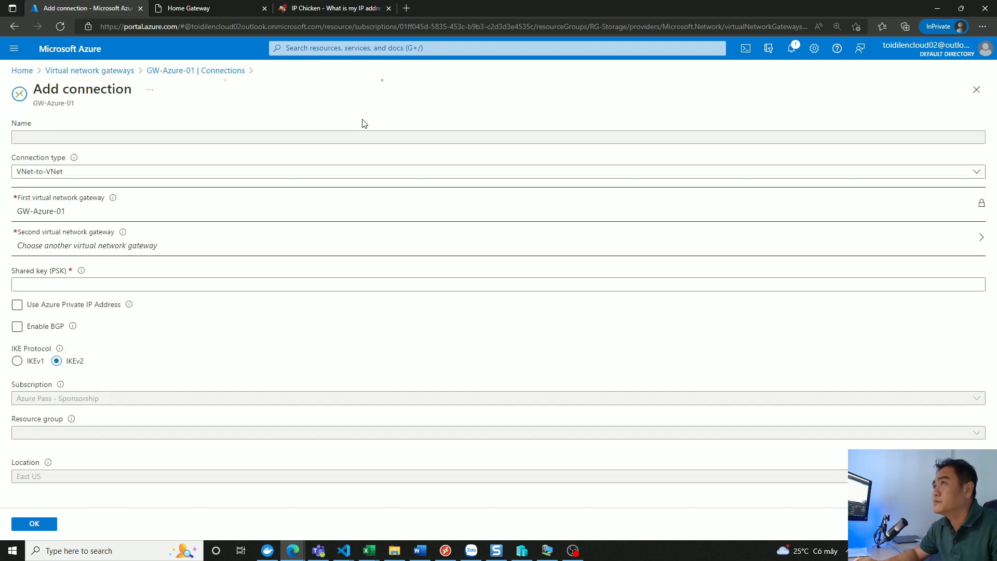
{"action": "left_click", "coordinate": [385, 92]}
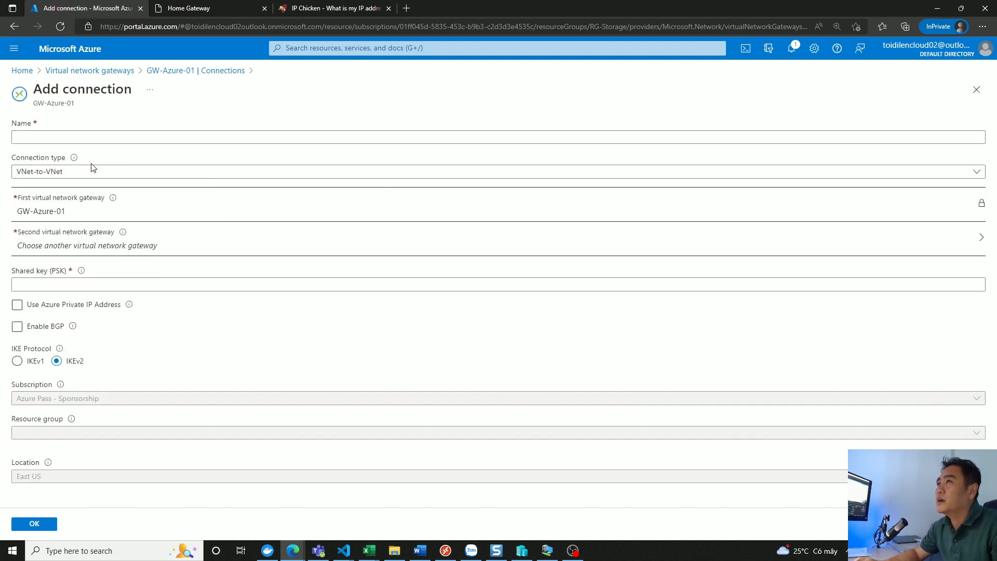
{"action": "left_click", "coordinate": [76, 175]}
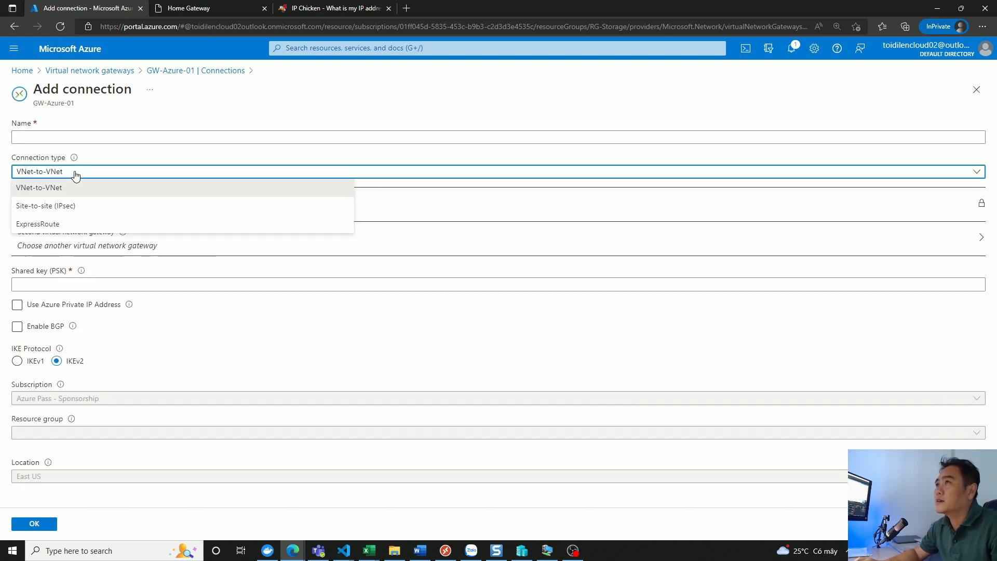
{"action": "left_click", "coordinate": [42, 207]}
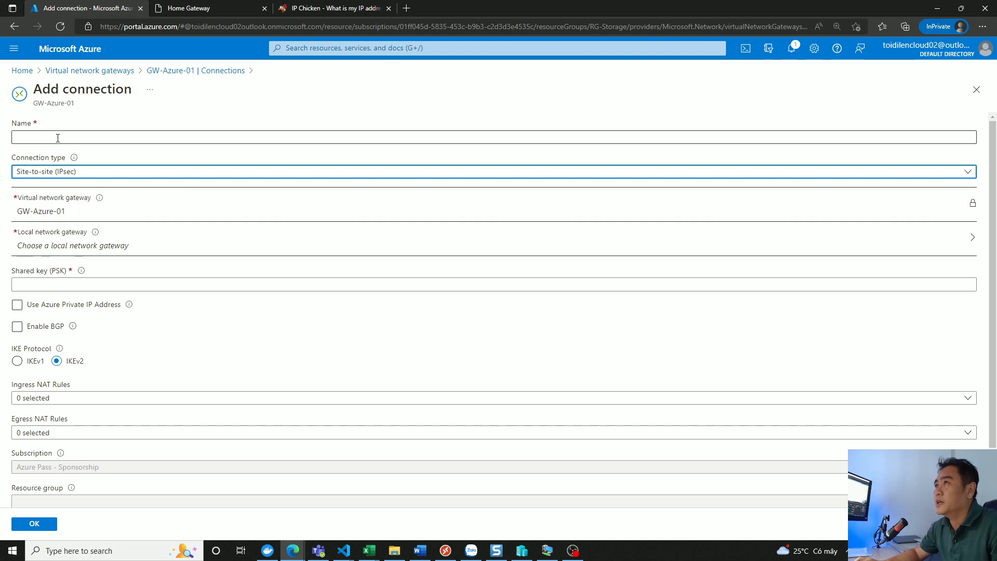
- Name the new connection Site1-AzureGW
{"action": "left_click", "coordinate": [58, 138]}
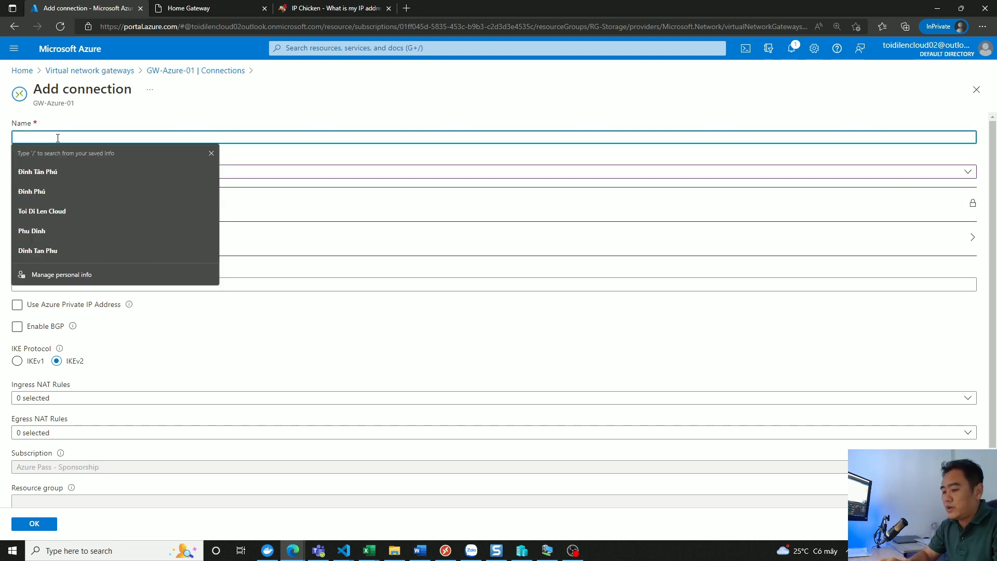
{"action": "type", "text": "Site1"}
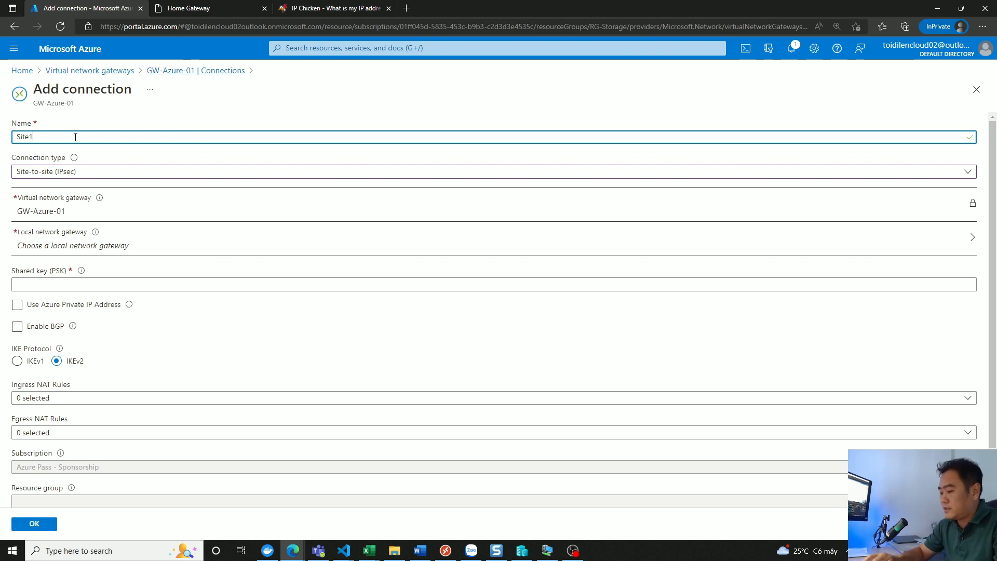
{"action": "type", "text": "-Azure"}
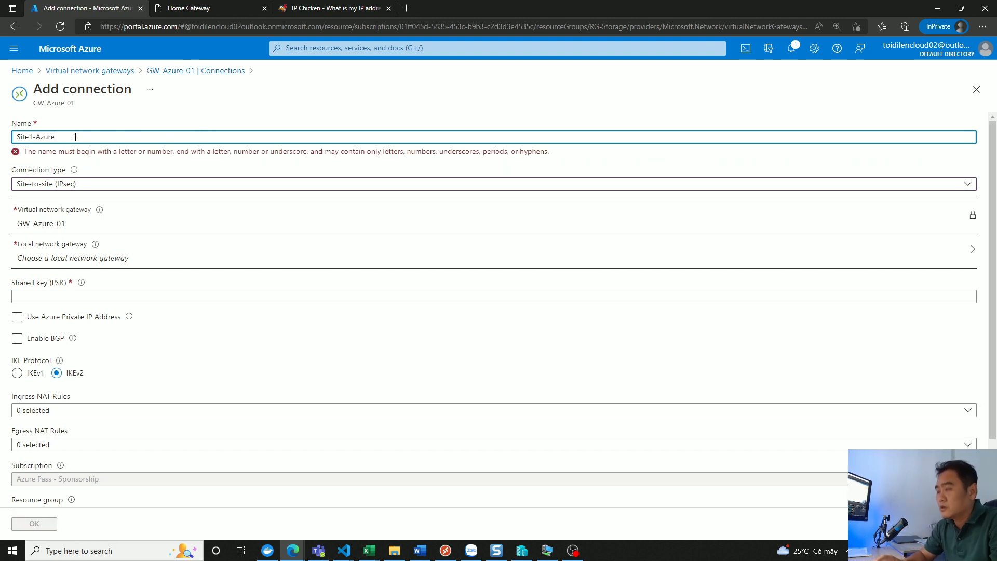
{"action": "type", "text": "GW"}
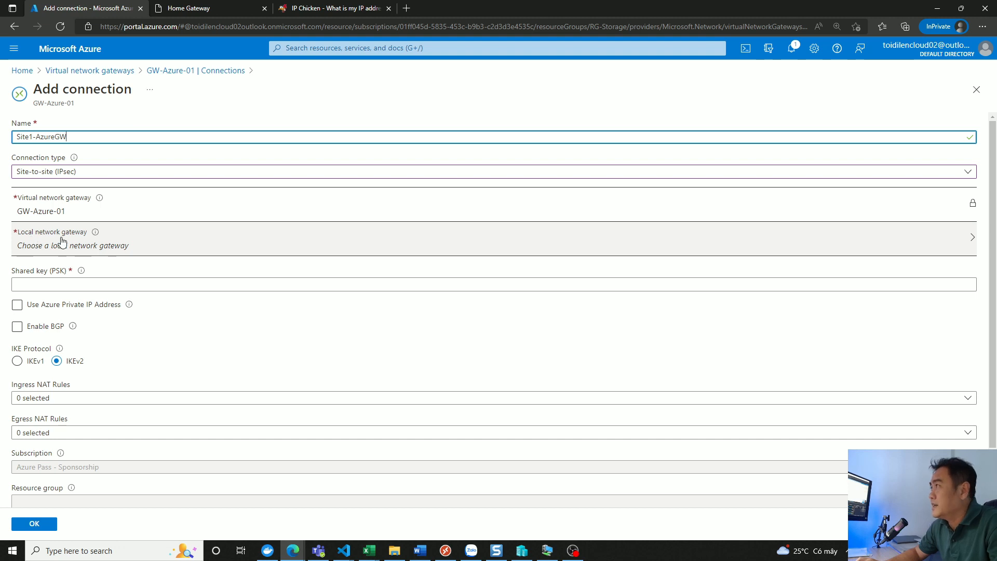
- Start creating a new local network gateway for the connection and name it Site2-localAD
{"action": "left_click", "coordinate": [170, 250]}
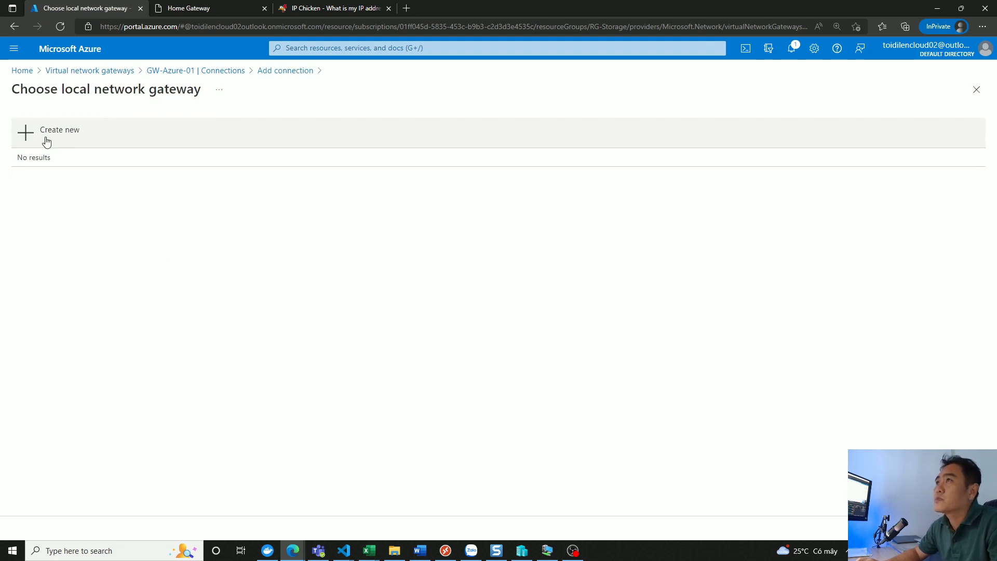
{"action": "left_click", "coordinate": [47, 135]}
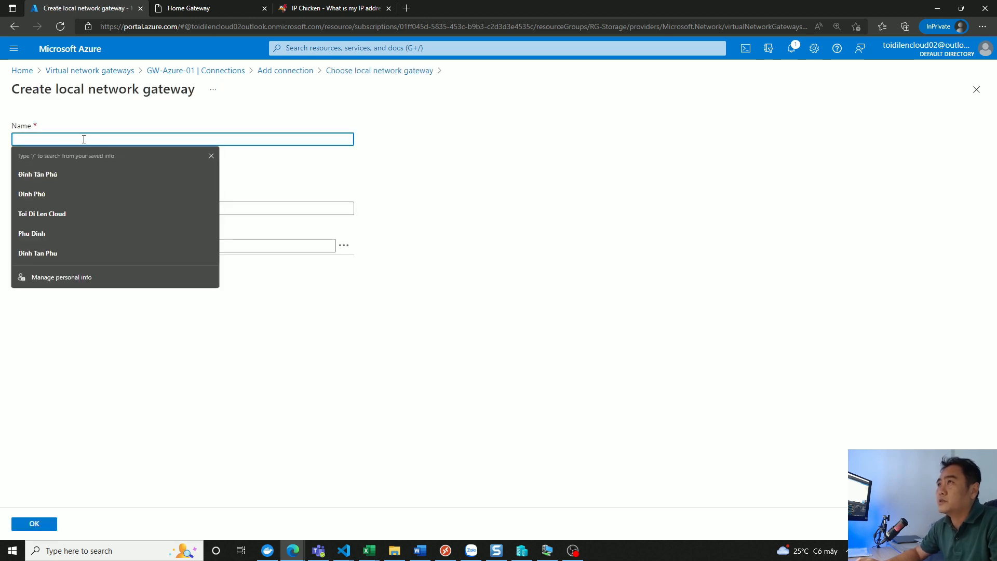
{"action": "left_click", "coordinate": [123, 111]}
{"action": "left_click", "coordinate": [53, 137]}
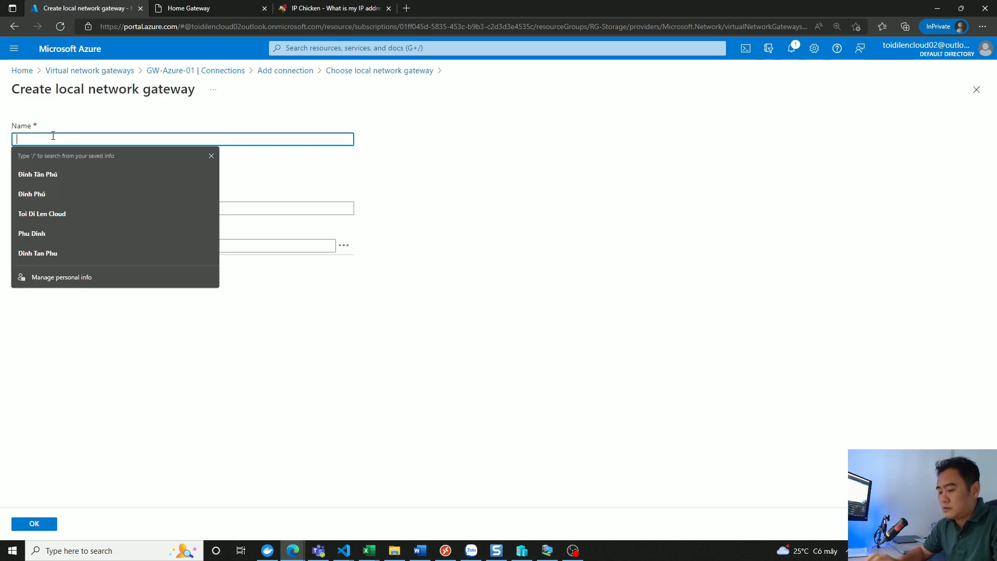
{"action": "type", "text": "Site2"}
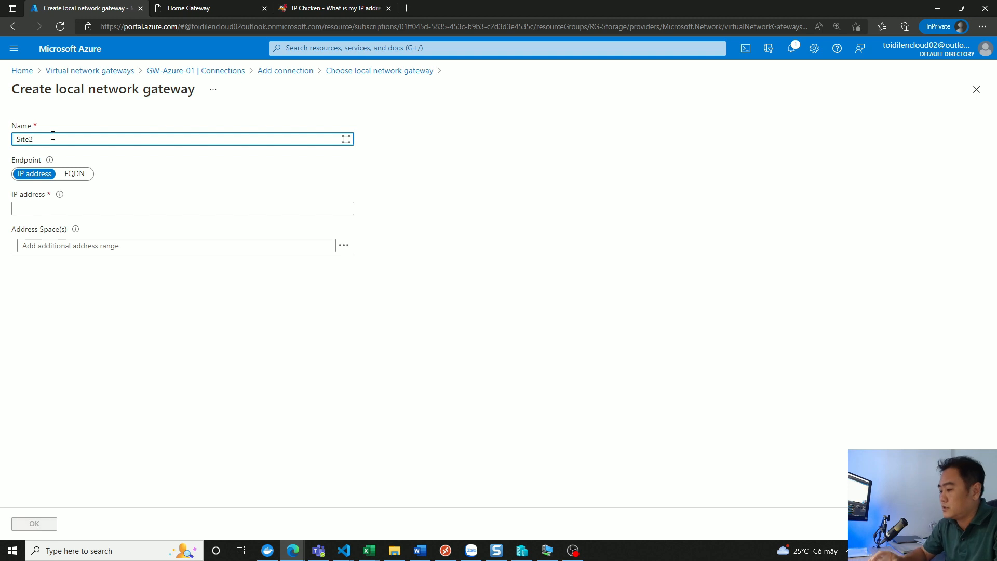
{"action": "type", "text": "-"}
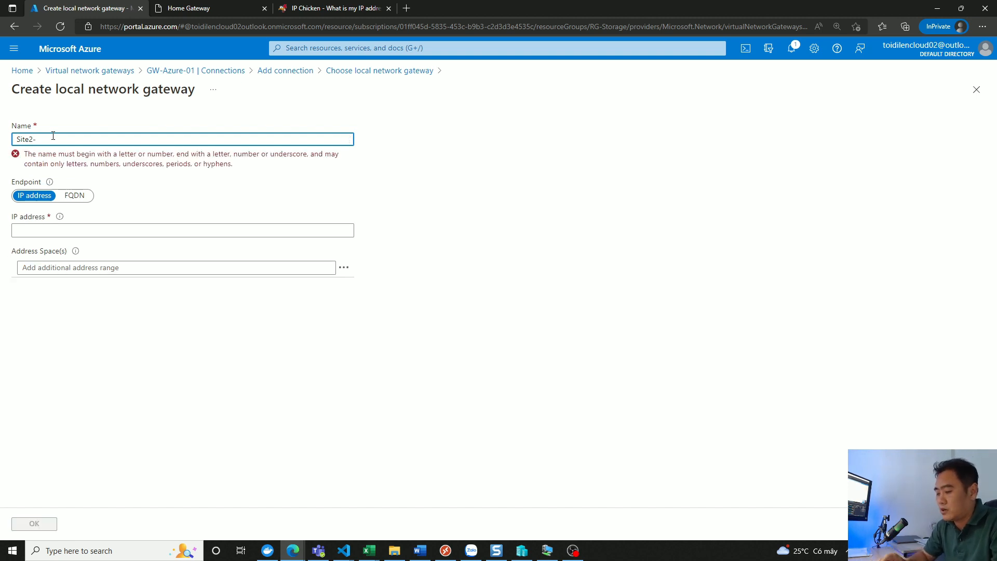
{"action": "type", "text": "localAD"}
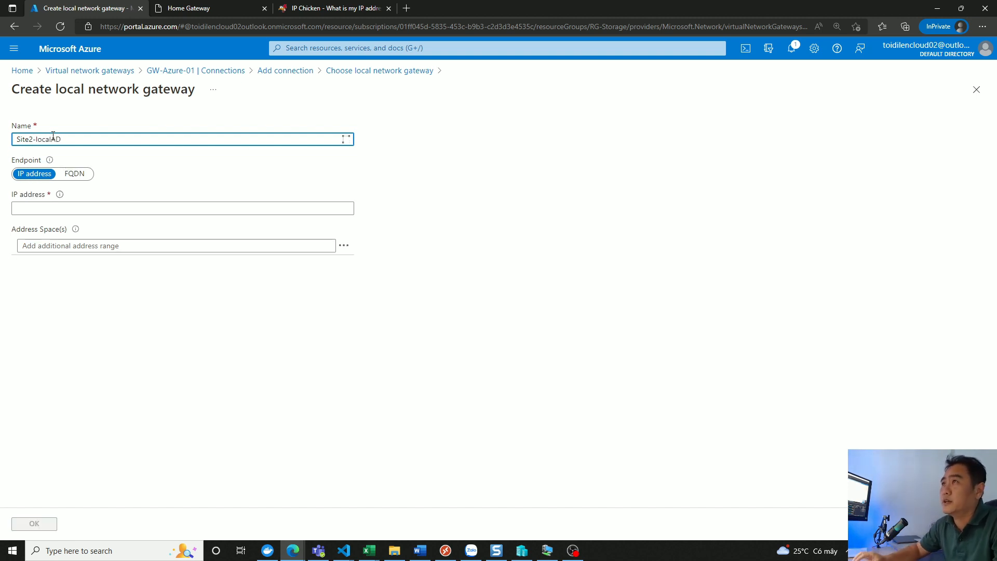
- Copy the current public IP address from the IP Chicken page and collapse the page's ad banner
{"action": "left_click", "coordinate": [49, 206]}
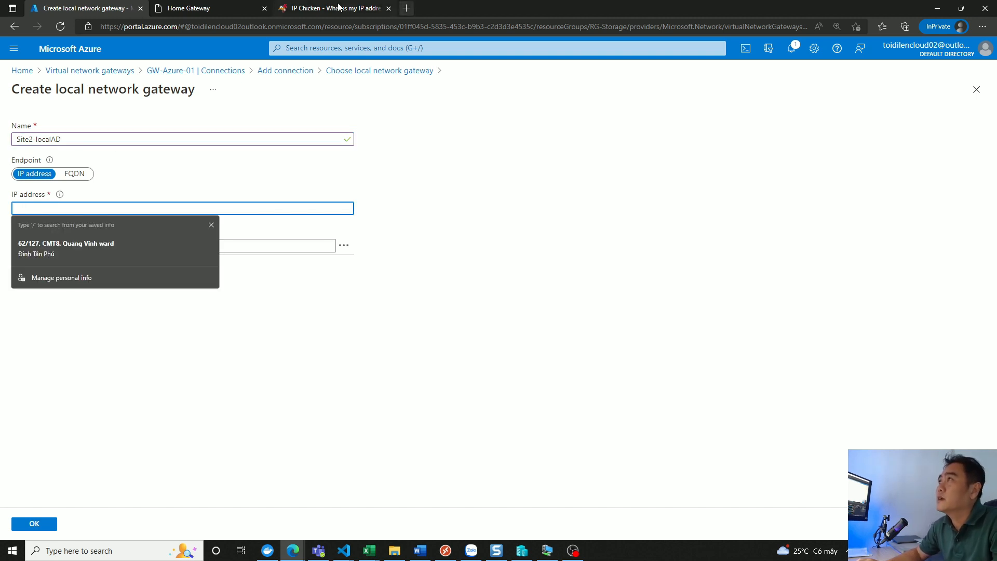
{"action": "left_click", "coordinate": [322, 11]}
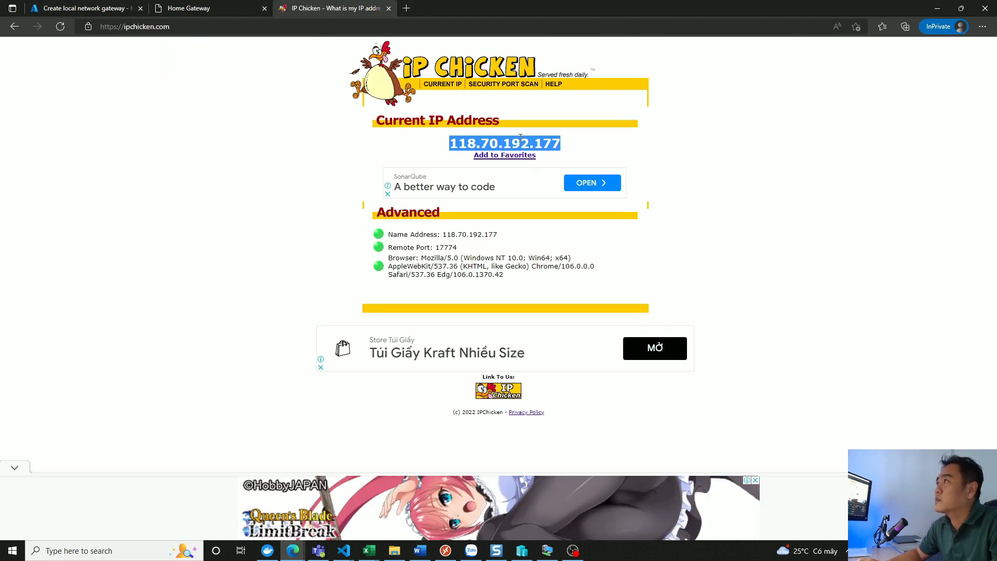
{"action": "right_click", "coordinate": [519, 139]}
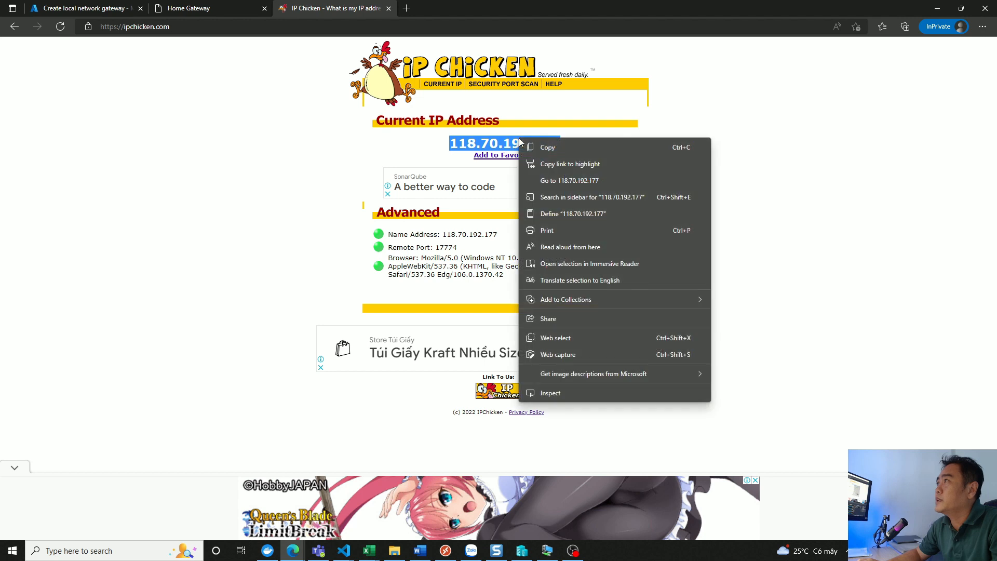
{"action": "left_click", "coordinate": [565, 148]}
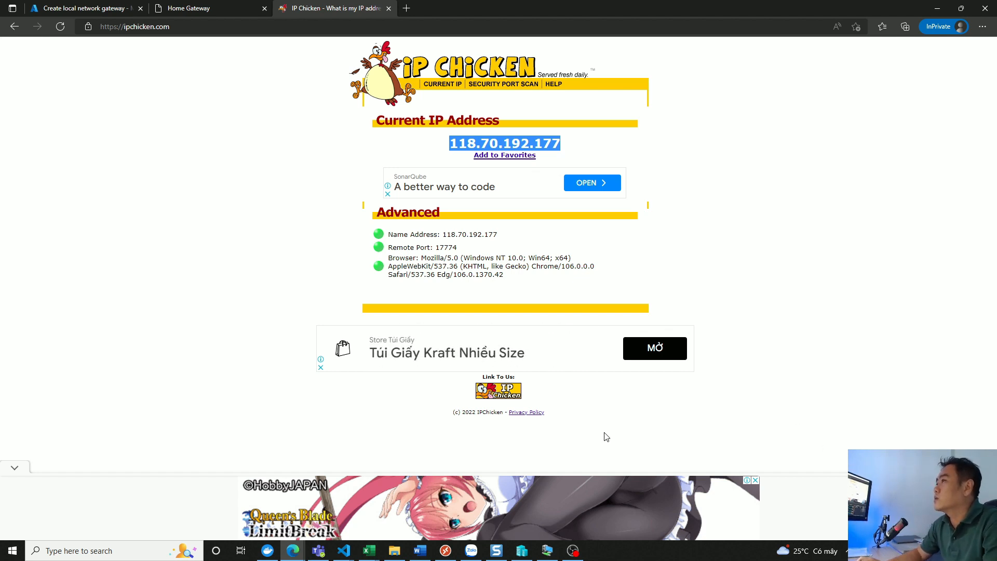
{"action": "left_click", "coordinate": [16, 466]}
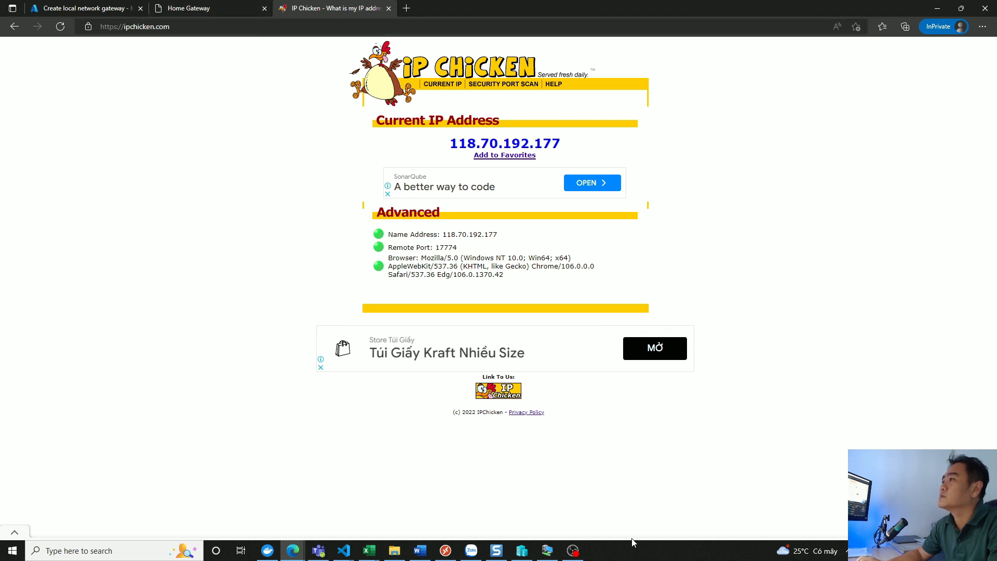
- Switch to the VM01-DC virtual machine and check the ipconfig output in its command prompt window
{"action": "left_click", "coordinate": [548, 550]}
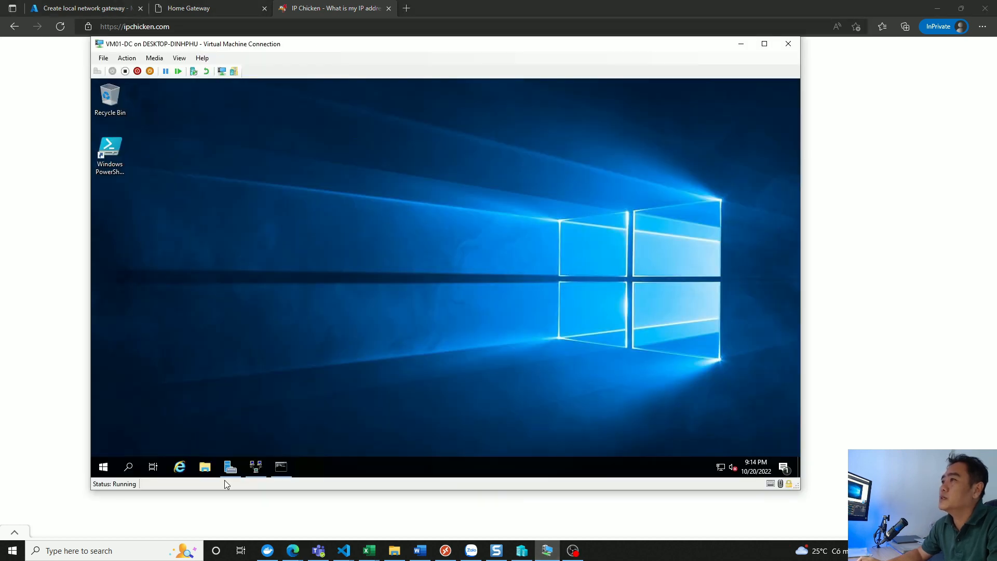
{"action": "left_click", "coordinate": [282, 467]}
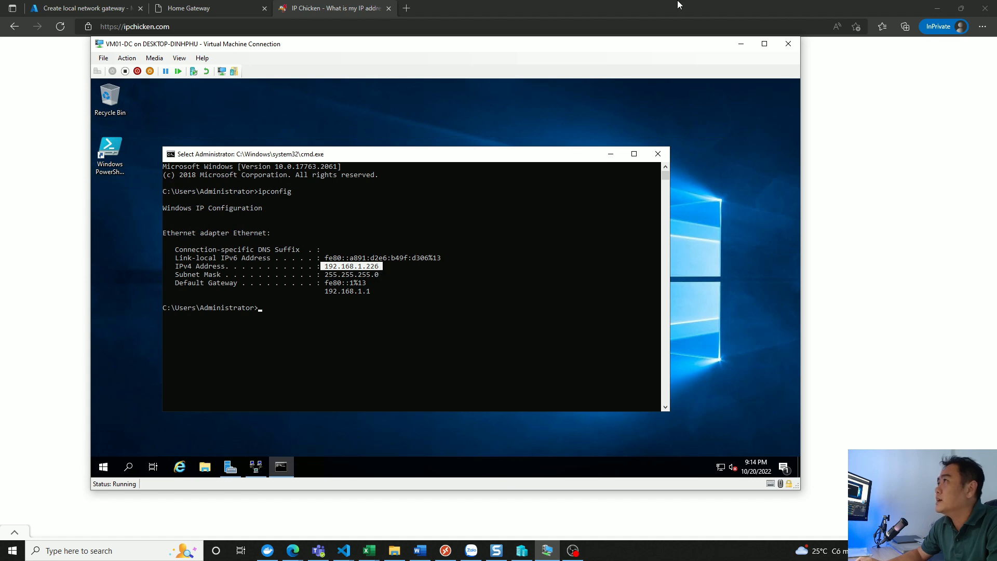
{"action": "left_click", "coordinate": [741, 44]}
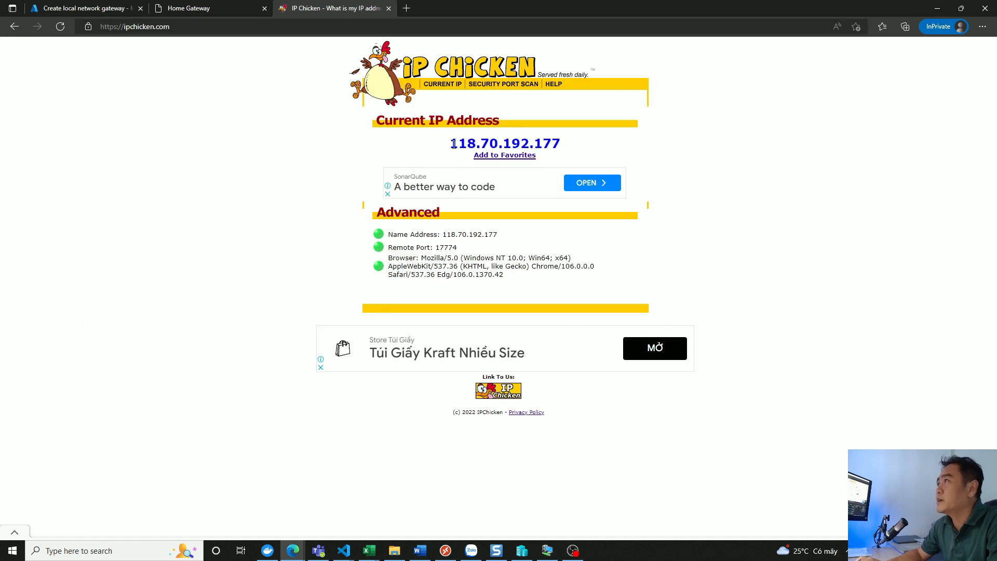
- Set the local network gateway's IP address to the public address 118.70.192.177 in the Azure portal
{"action": "left_click_drag", "start_coordinate": [449, 143], "coordinate": [578, 149]}
{"action": "key", "text": "ctrl+c"}
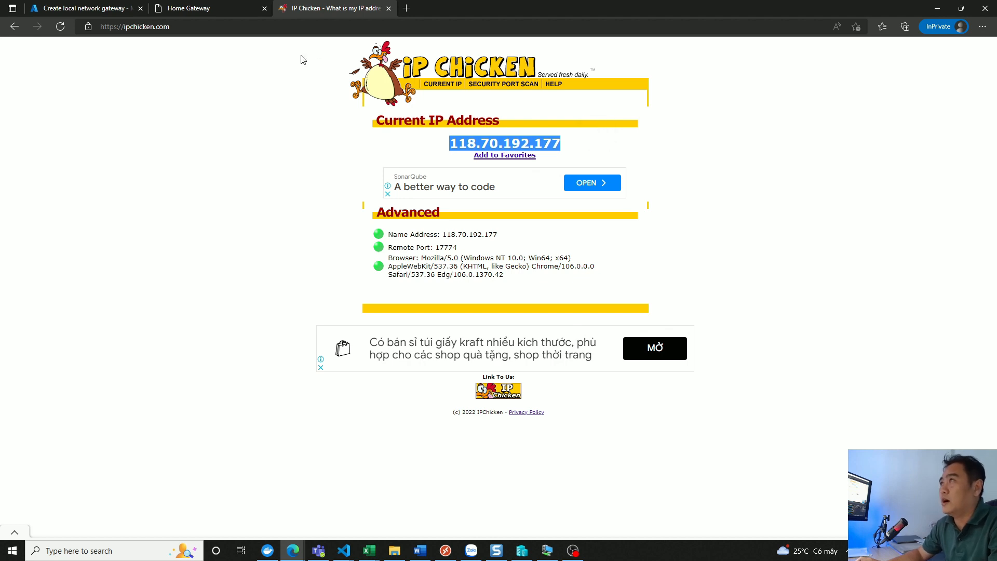
{"action": "left_click", "coordinate": [76, 11]}
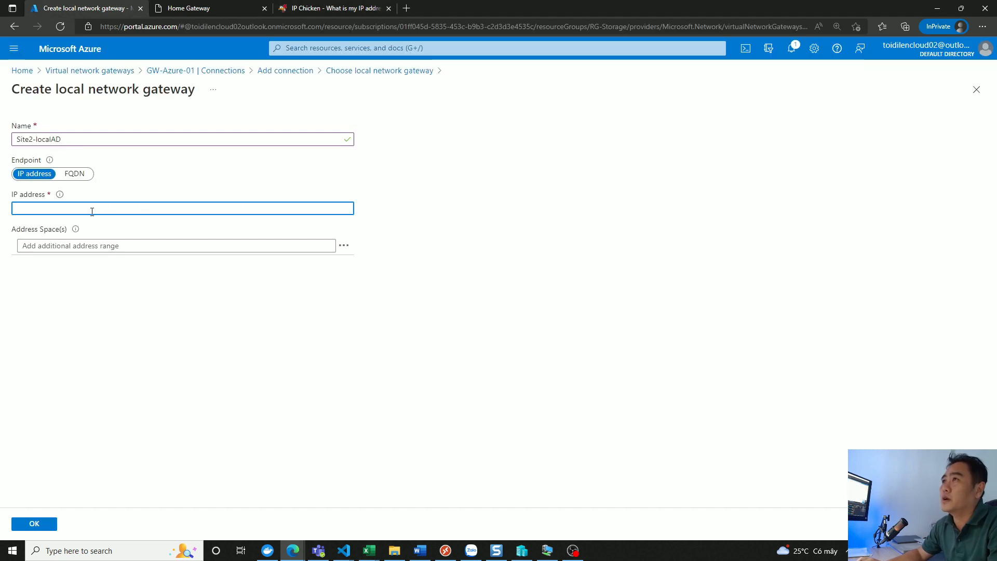
{"action": "left_click", "coordinate": [28, 208]}
{"action": "key", "text": "ctrl+v"}
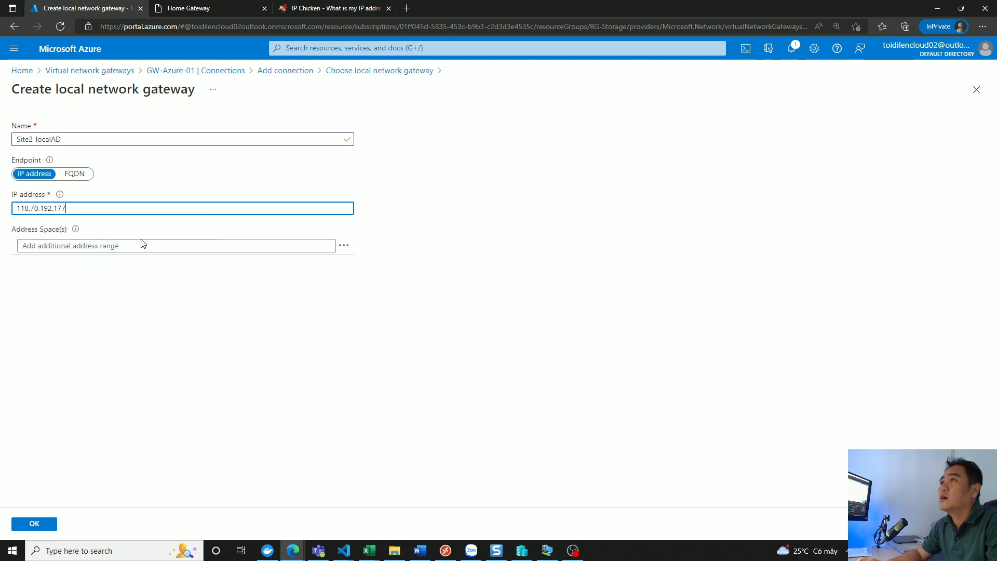
- Add the address range 192.168.1.0/24 to the local network gateway's address spaces
{"action": "left_click", "coordinate": [97, 247]}
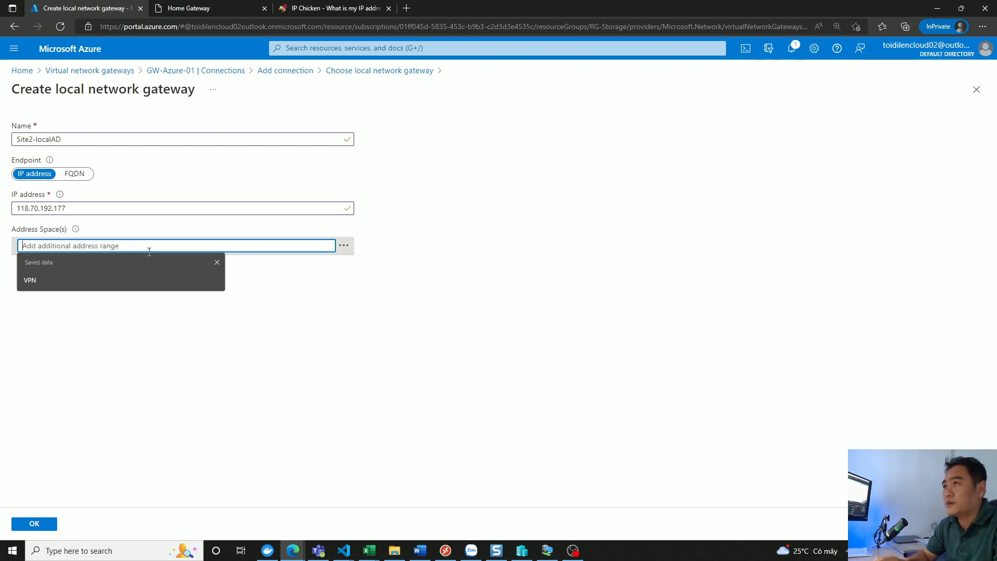
{"action": "type", "text": "192"}
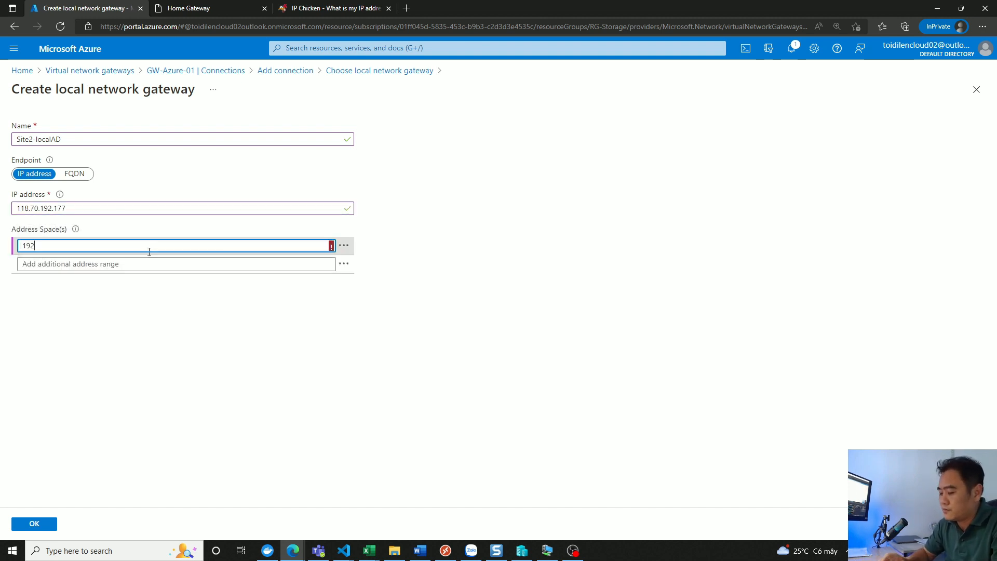
{"action": "type", "text": ".168.1."}
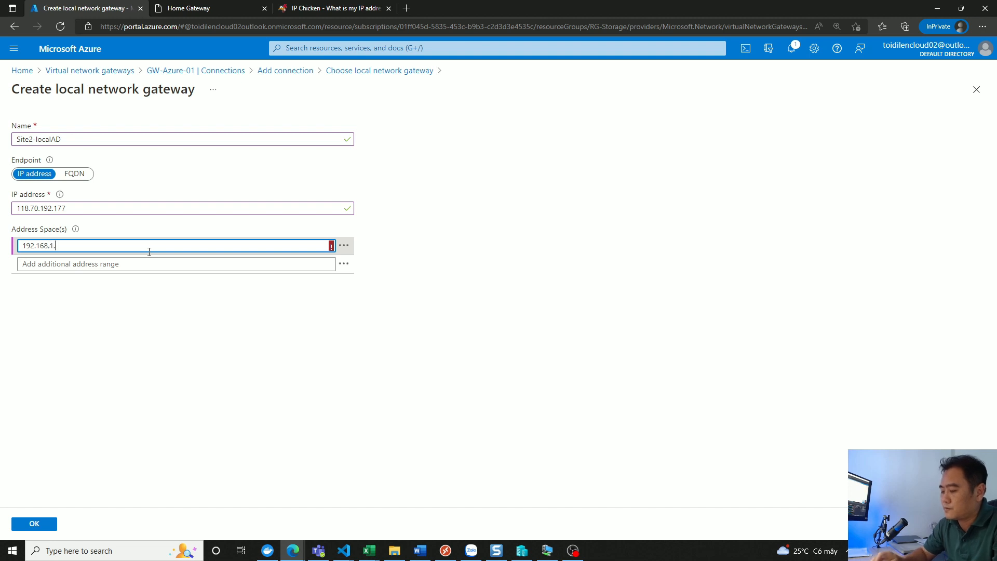
{"action": "type", "text": "0/24"}
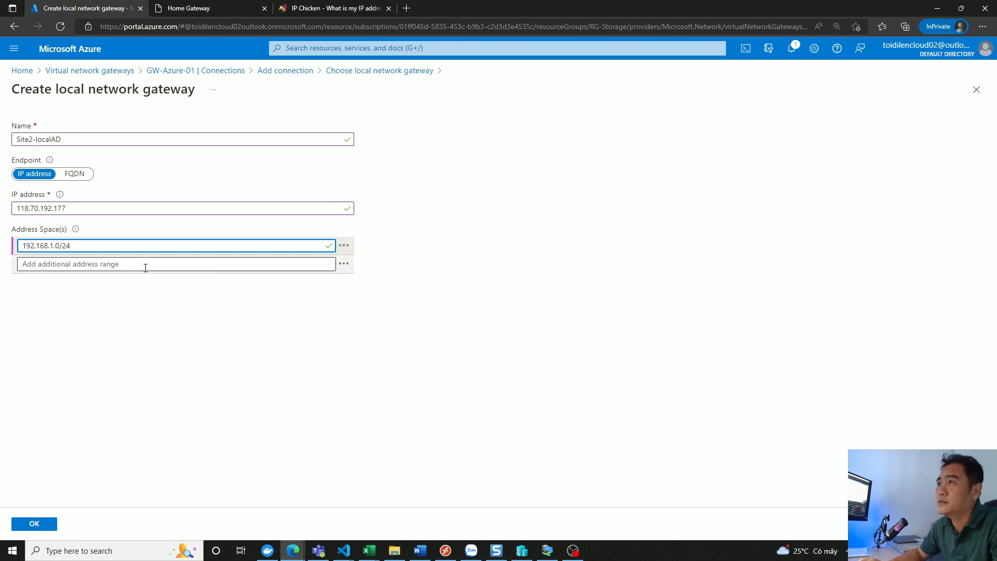
- Add 192.168.2.0/24 as a second address range and confirm the new local network gateway
{"action": "left_click", "coordinate": [133, 265]}
{"action": "type", "text": "192.168"}
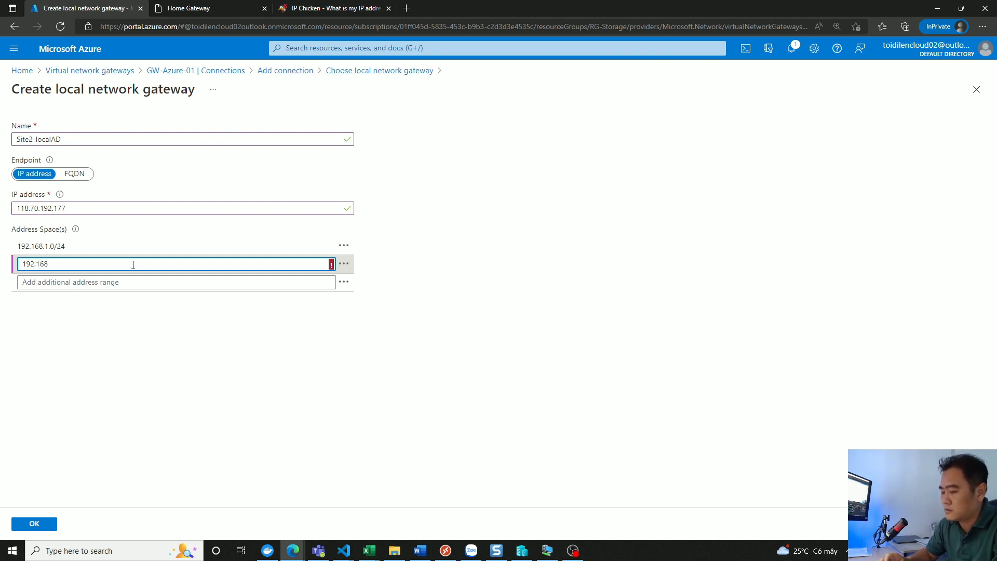
{"action": "type", "text": ".2.0"}
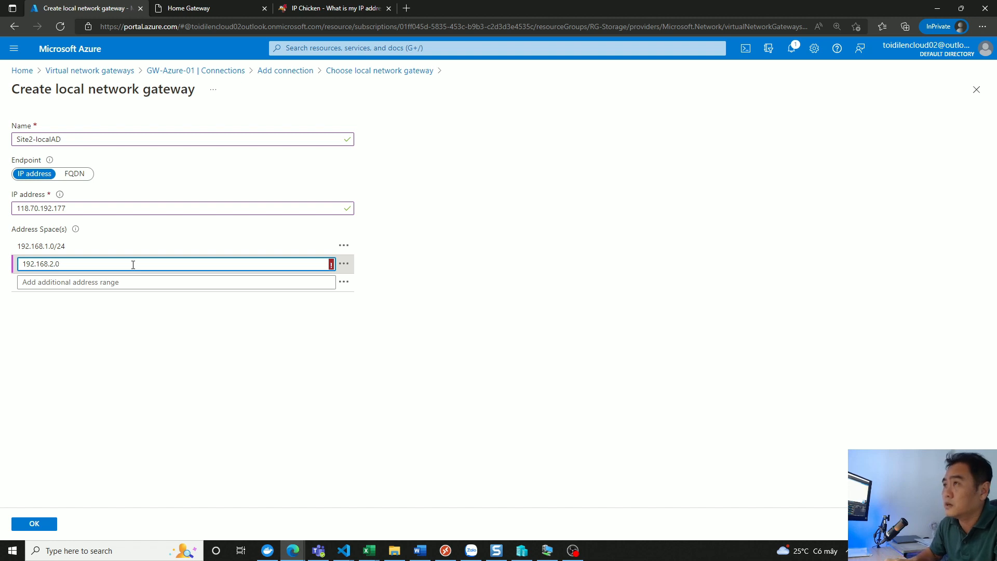
{"action": "type", "text": "/24"}
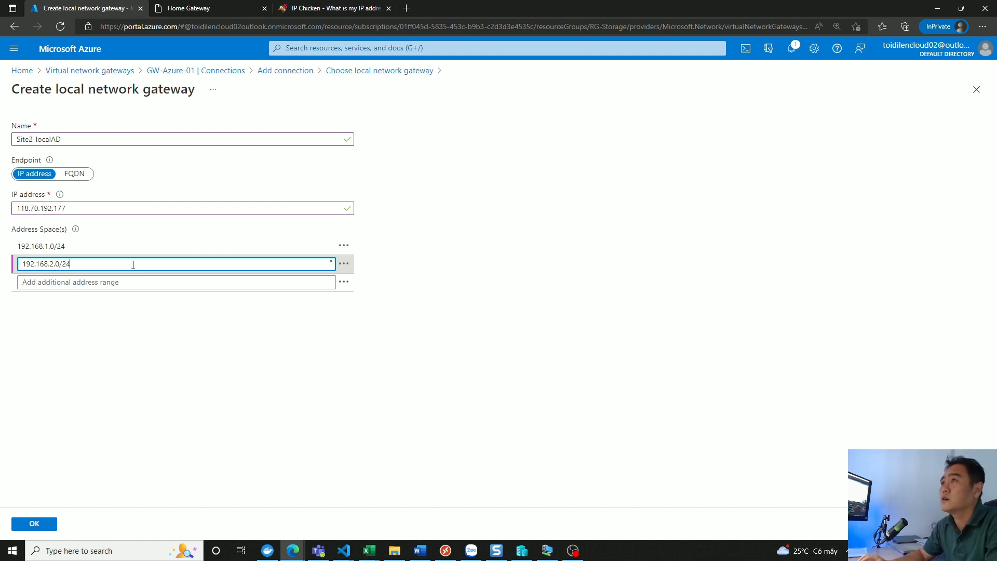
{"action": "left_click", "coordinate": [547, 254]}
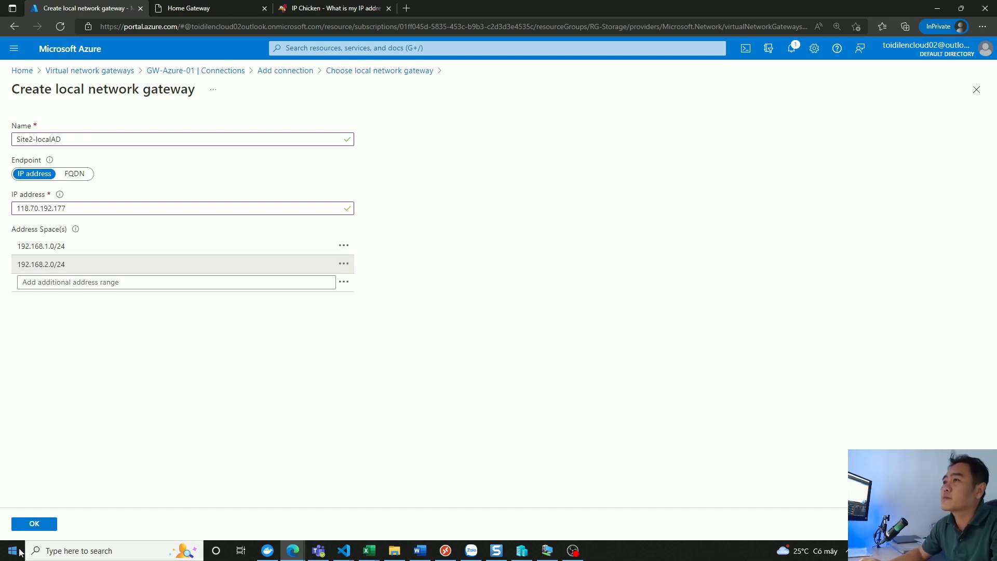
{"action": "left_click", "coordinate": [42, 525]}
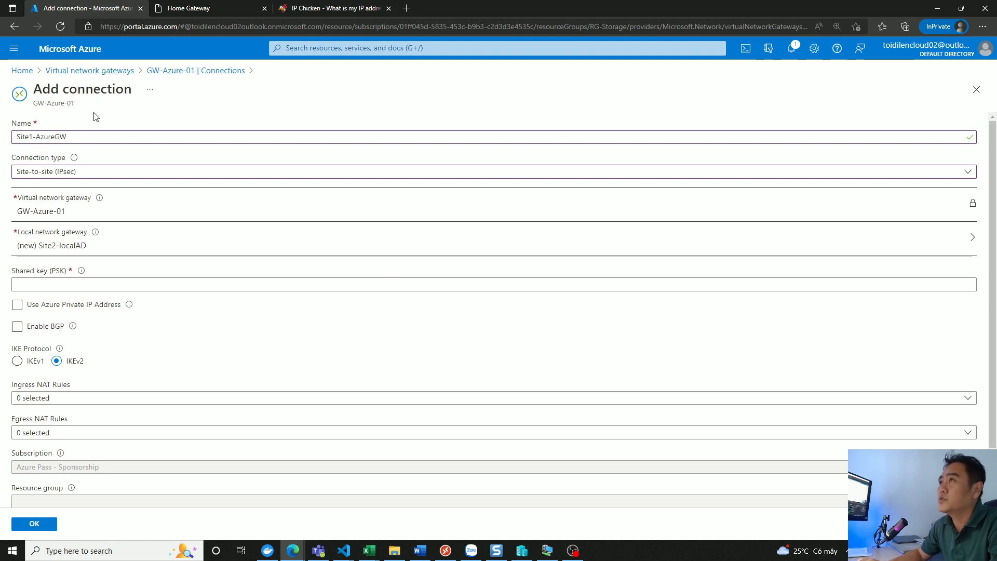
- Enter the shared key (PSK) for the Site1-AzureGW connection, keep IKEv2, and create the connection
{"action": "triple_click", "coordinate": [60, 137]}
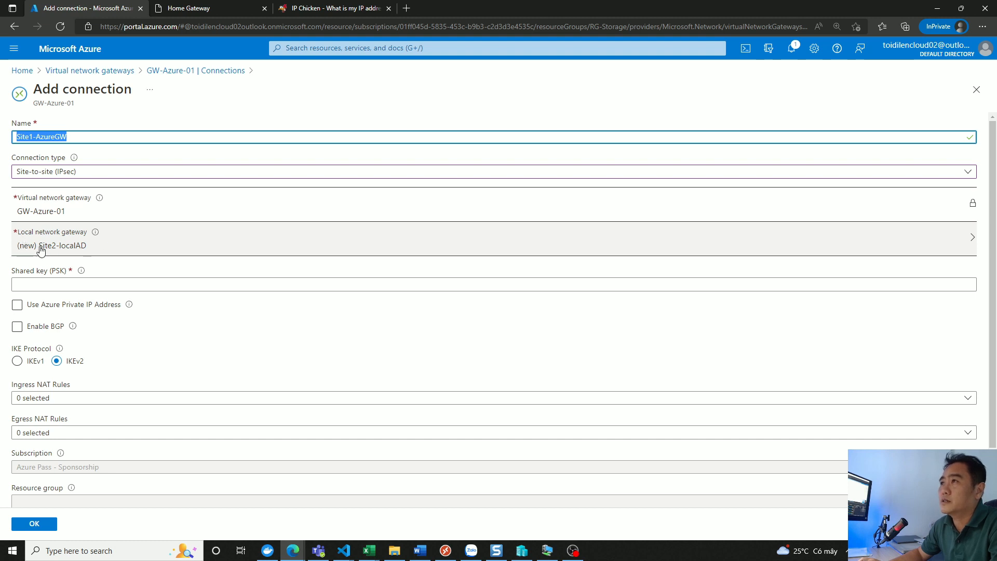
{"action": "left_click", "coordinate": [57, 284]}
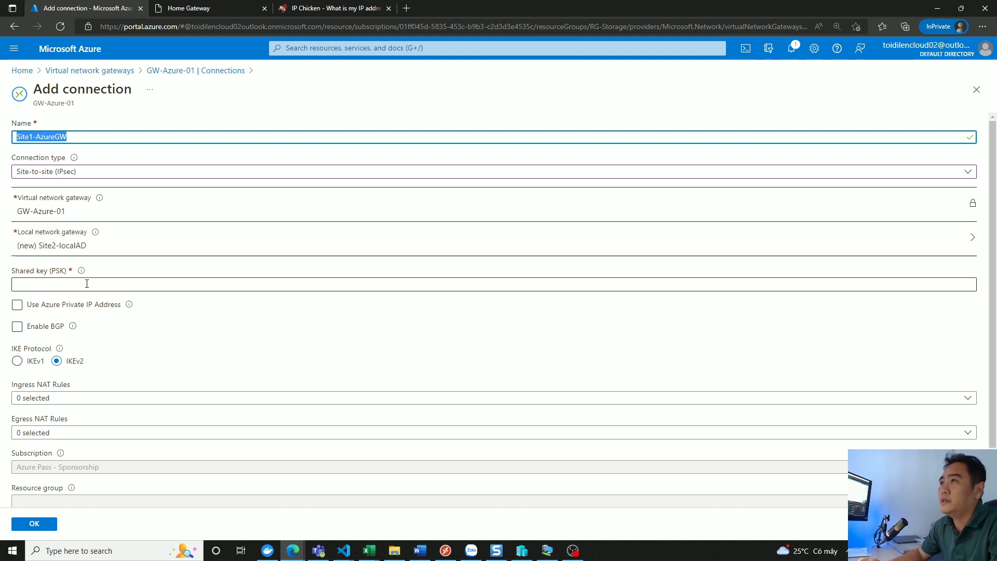
{"action": "type", "text": "123"}
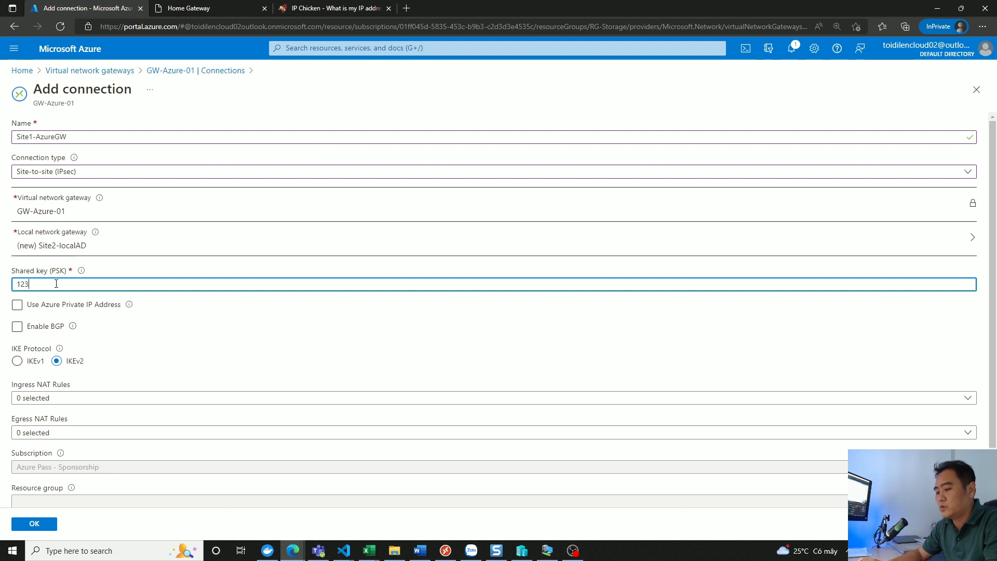
{"action": "type", "text": "456"}
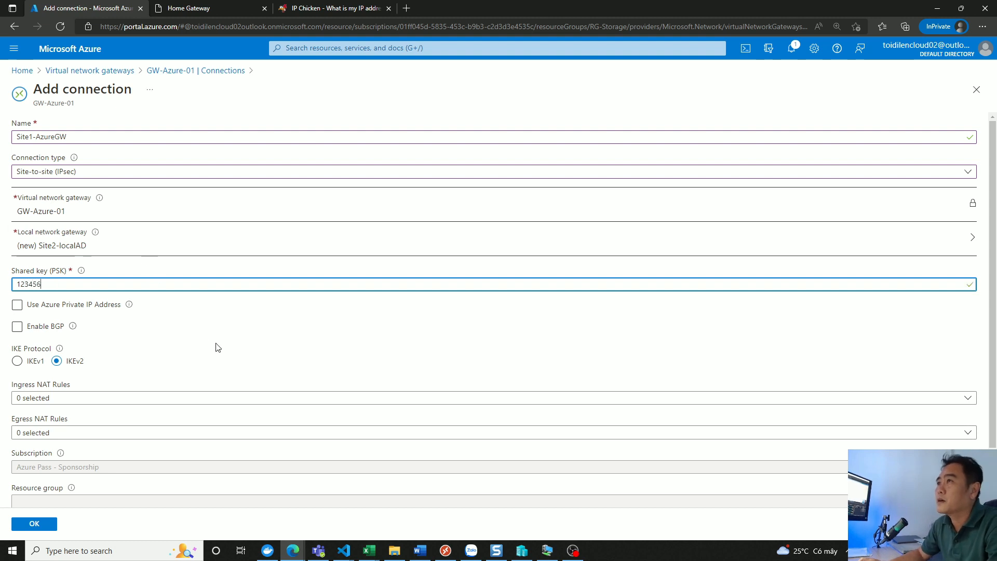
{"action": "double_click", "coordinate": [54, 282]}
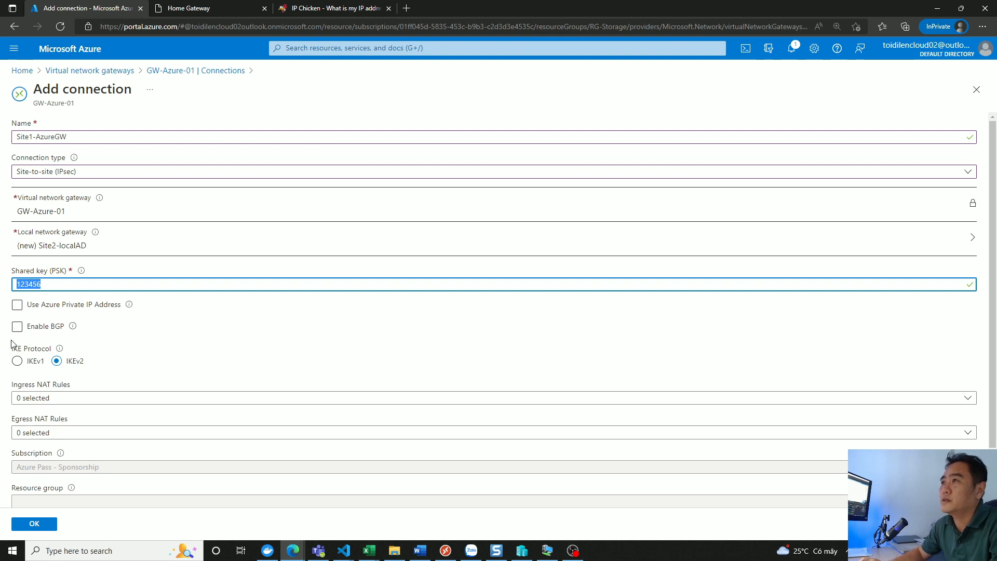
{"action": "scroll", "coordinate": [165, 333], "scroll_direction": "down", "scroll_amount": 2}
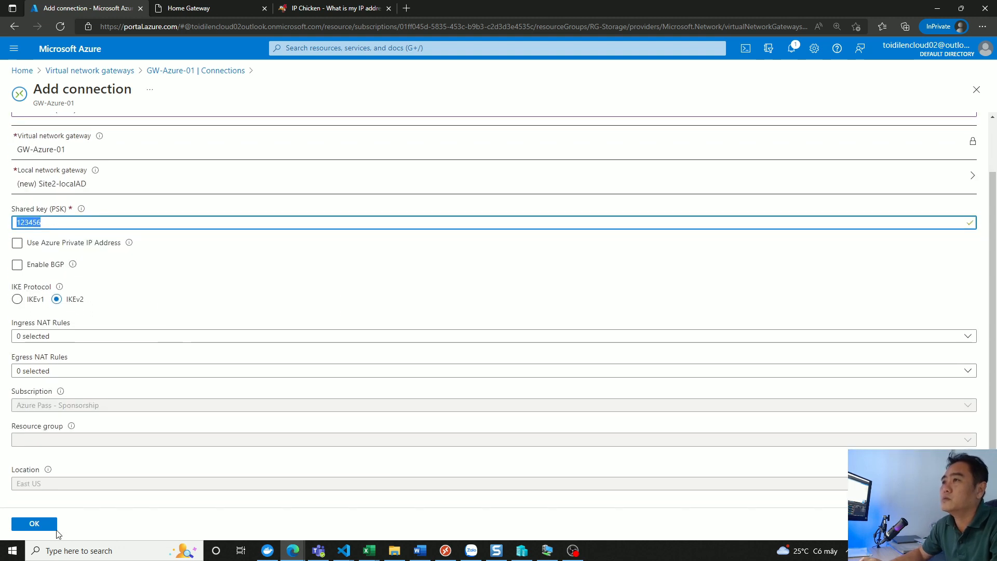
{"action": "left_click", "coordinate": [42, 524]}
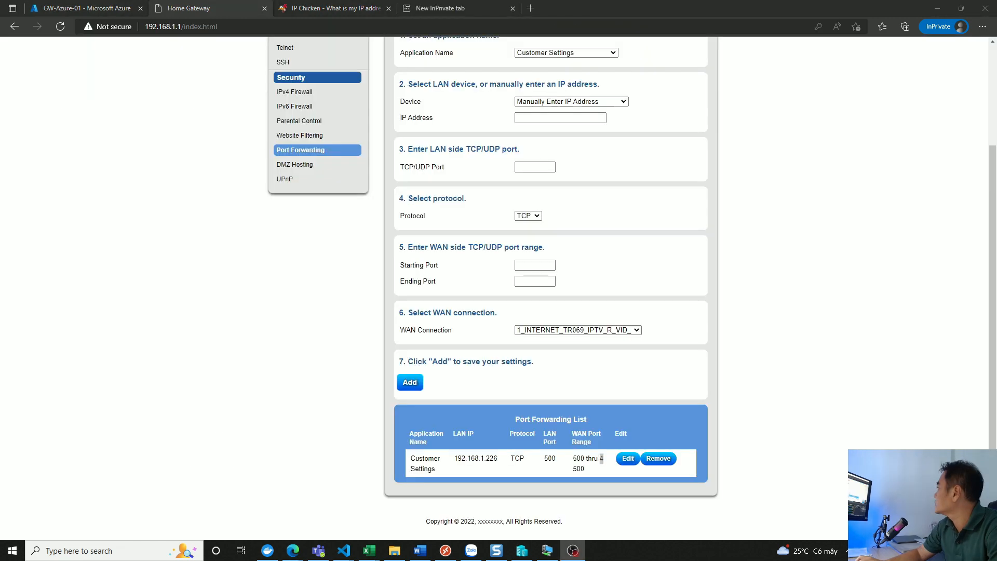
- Log in to the router's Home Gateway page at 192.168.1.1 with the saved username and password
{"action": "scroll", "coordinate": [704, 276], "scroll_direction": "up", "scroll_amount": 10}
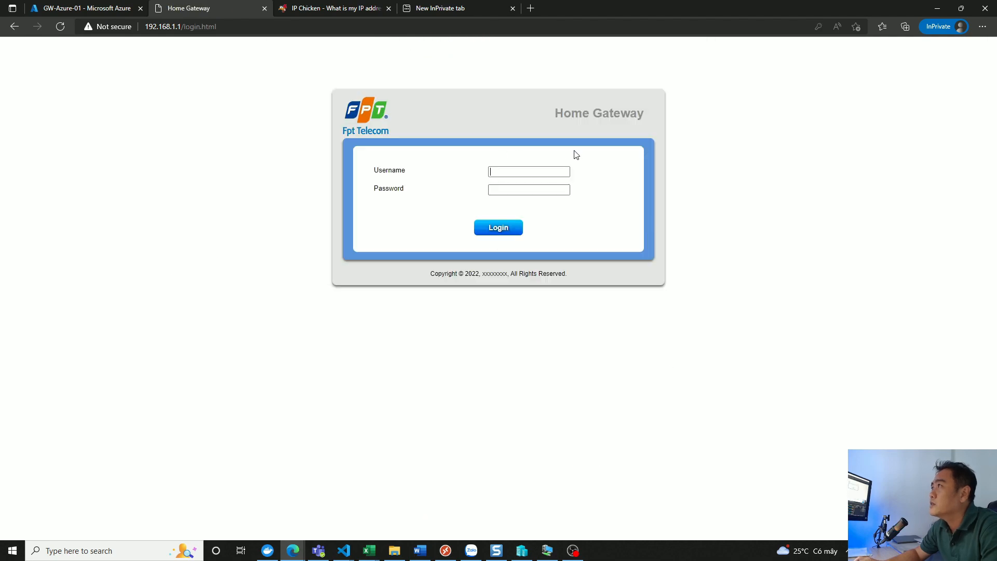
{"action": "left_click", "coordinate": [14, 26]}
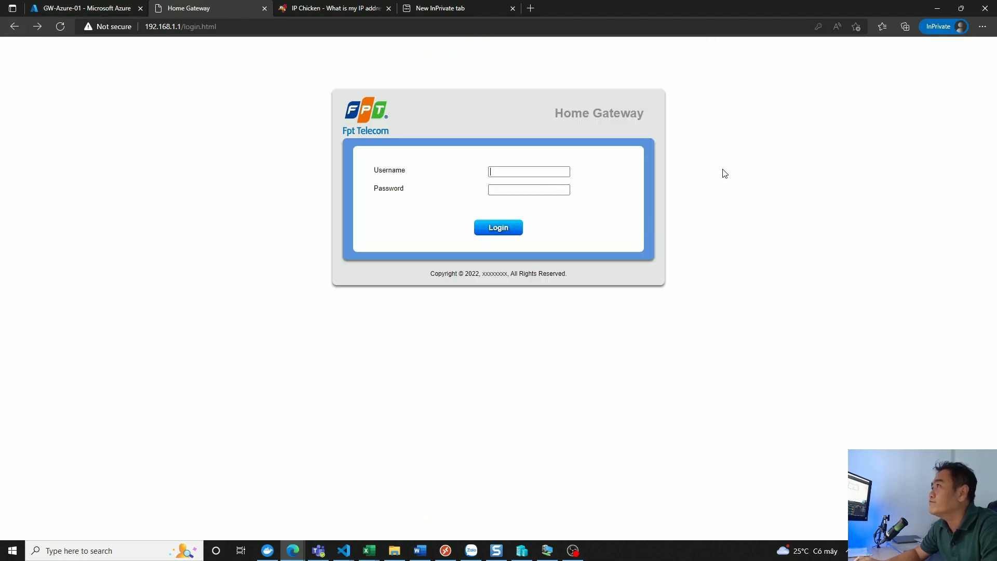
{"action": "left_click", "coordinate": [513, 172]}
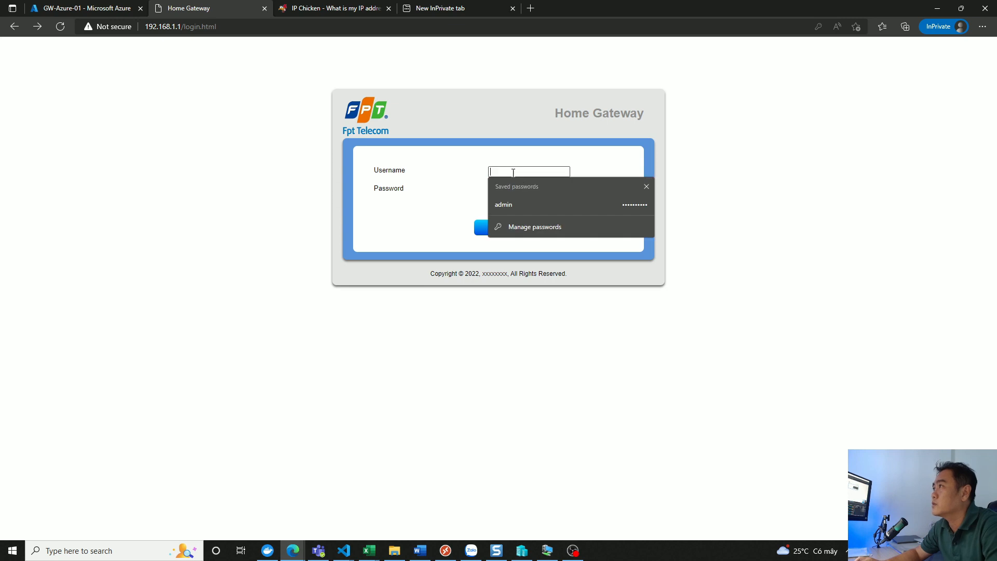
{"action": "left_click", "coordinate": [525, 208]}
{"action": "left_click", "coordinate": [514, 227]}
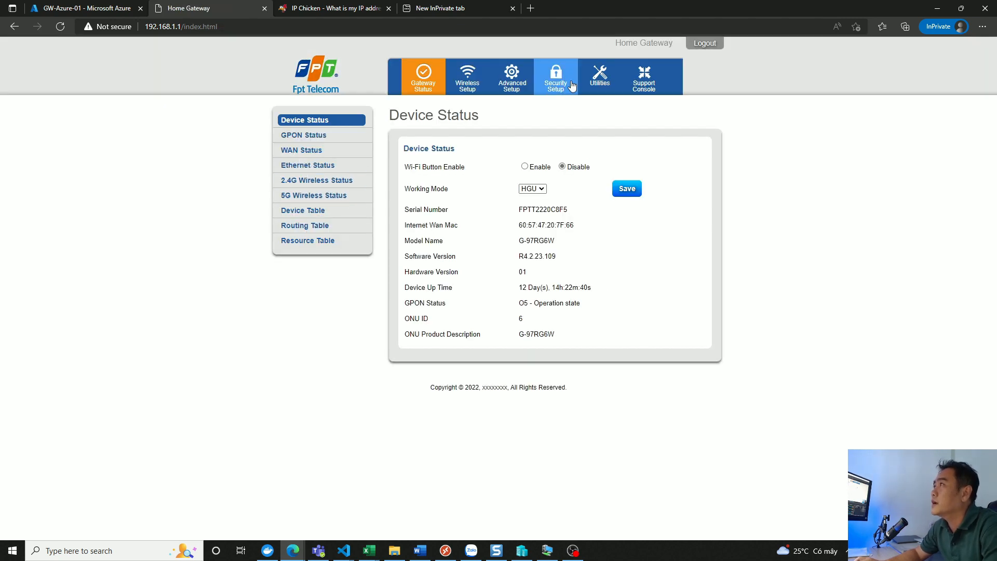
- Open the router's port forwarding settings and check the LAN port and WAN port range of the existing rule
{"action": "left_click", "coordinate": [555, 77]}
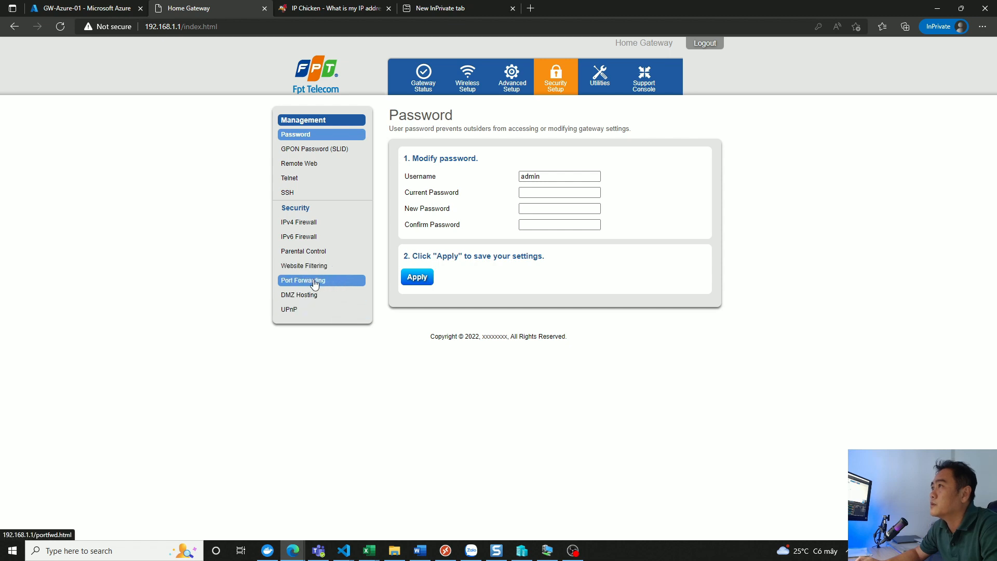
{"action": "left_click", "coordinate": [314, 283]}
{"action": "scroll", "coordinate": [574, 346], "scroll_direction": "down", "scroll_amount": 3}
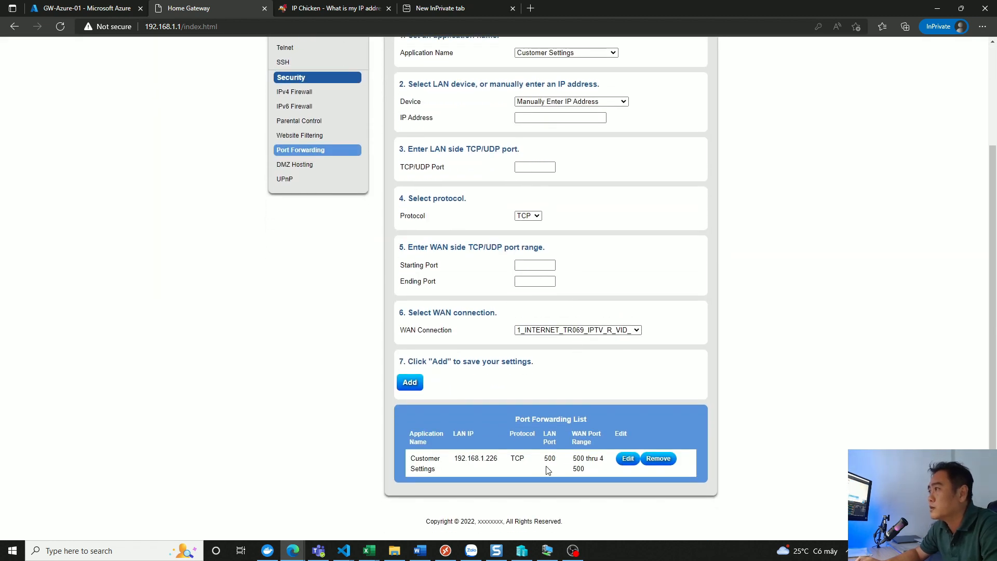
{"action": "left_click_drag", "start_coordinate": [544, 456], "coordinate": [598, 469]}
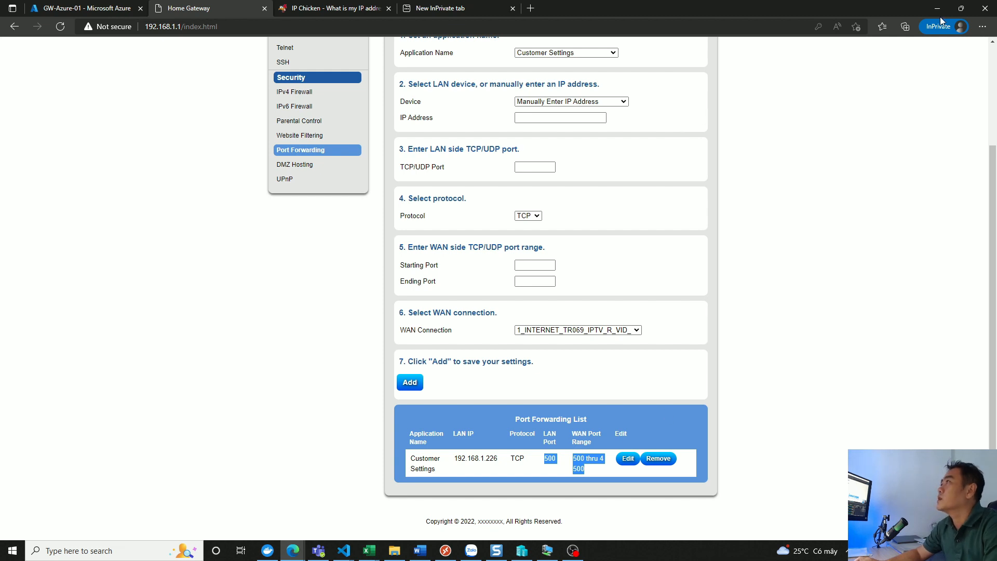
- Return to the Azure portal and check the notifications for the status of the connection creation
{"action": "left_click", "coordinate": [81, 8]}
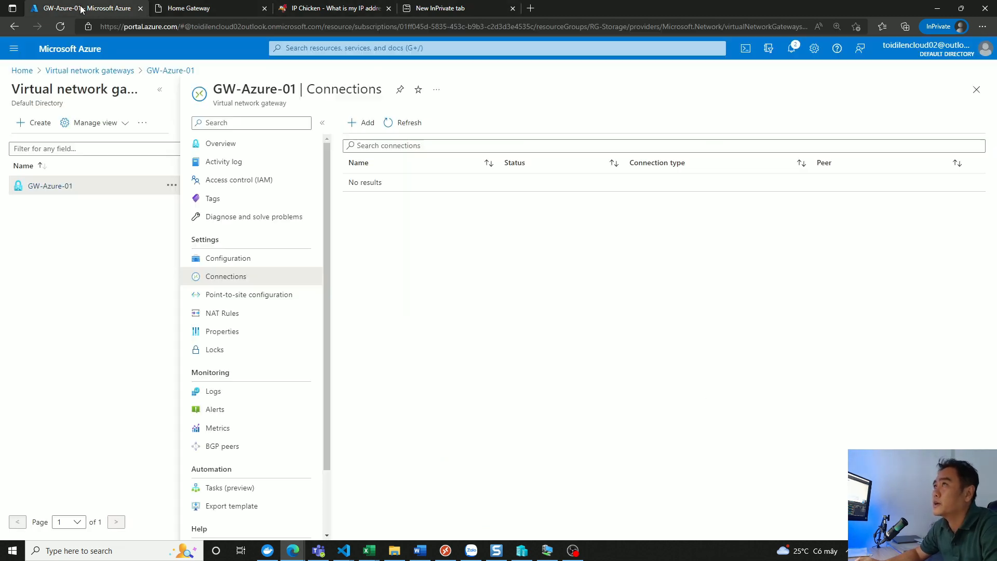
{"action": "left_click", "coordinate": [792, 52]}
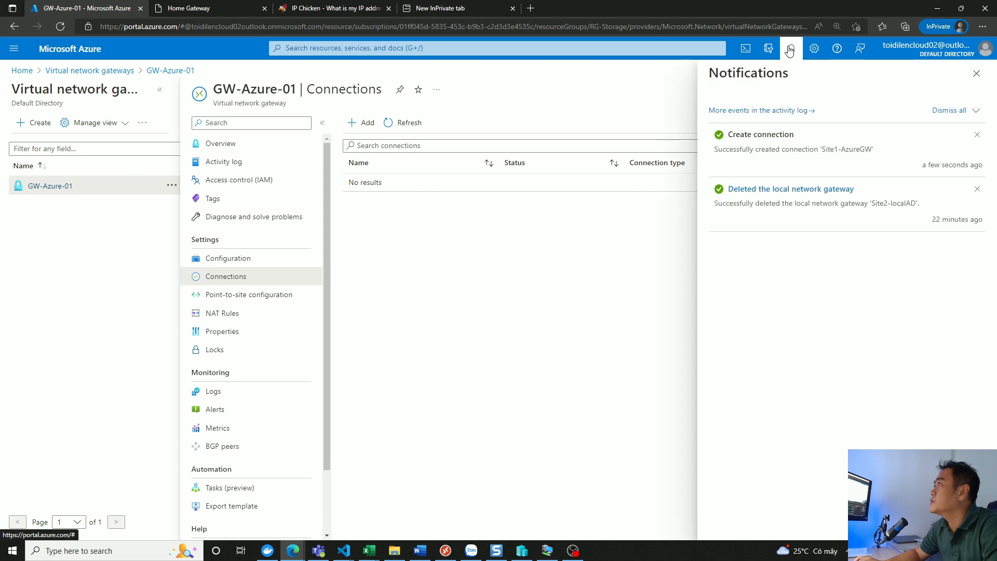
{"action": "left_click", "coordinate": [971, 76]}
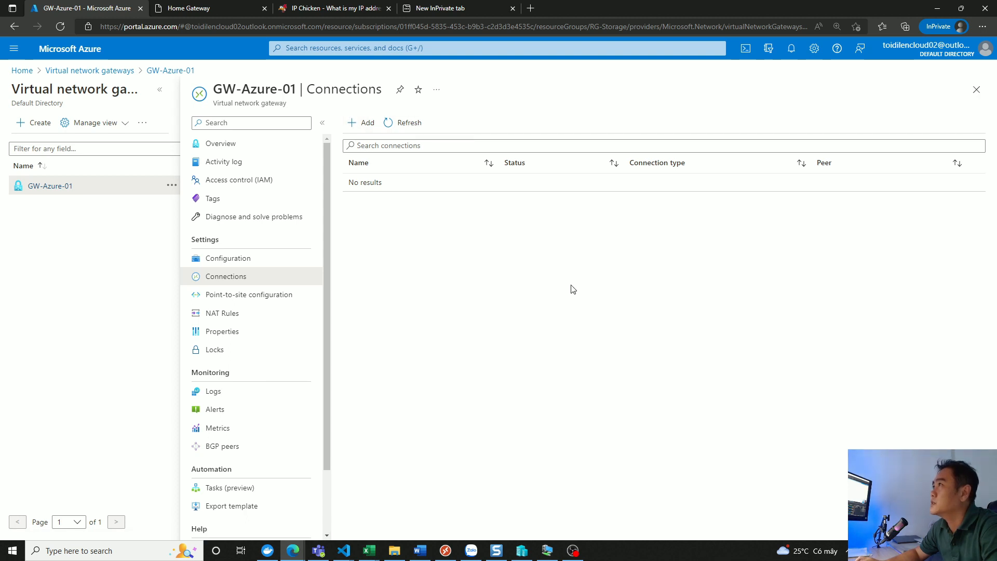
- Reload the GW-Azure-01 connections list to look for the new connection
{"action": "left_click", "coordinate": [403, 123]}
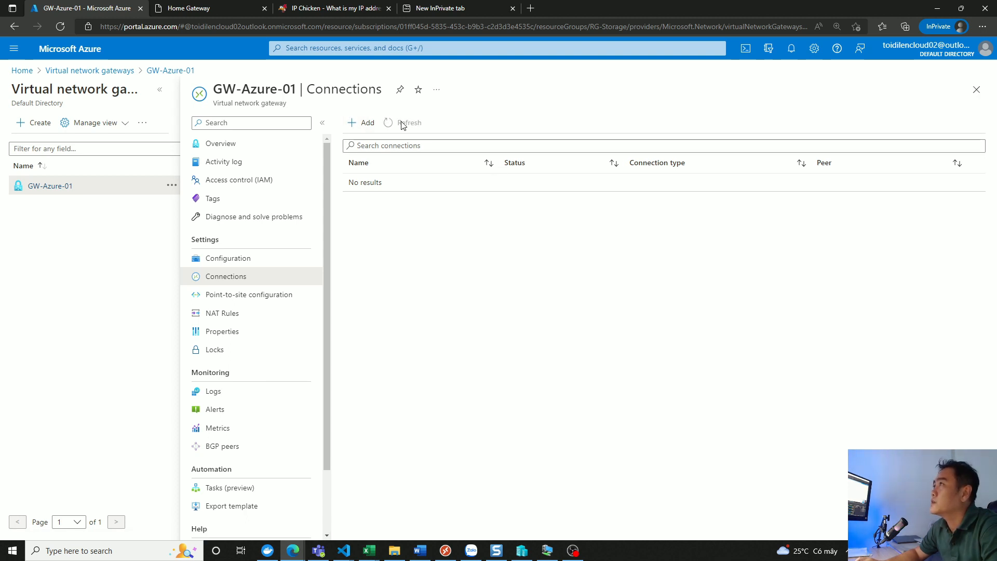
{"action": "left_click", "coordinate": [173, 72]}
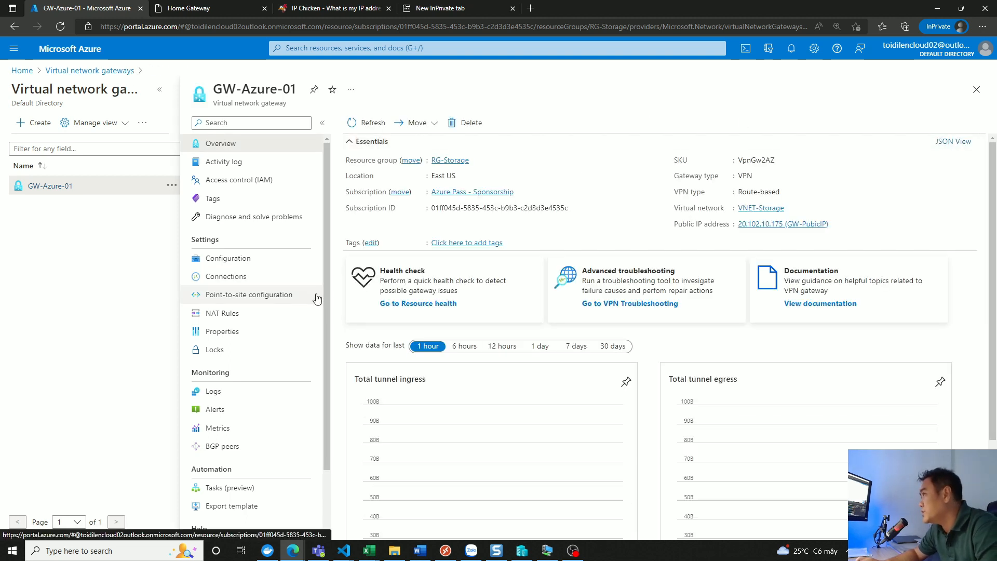
{"action": "left_click", "coordinate": [217, 278]}
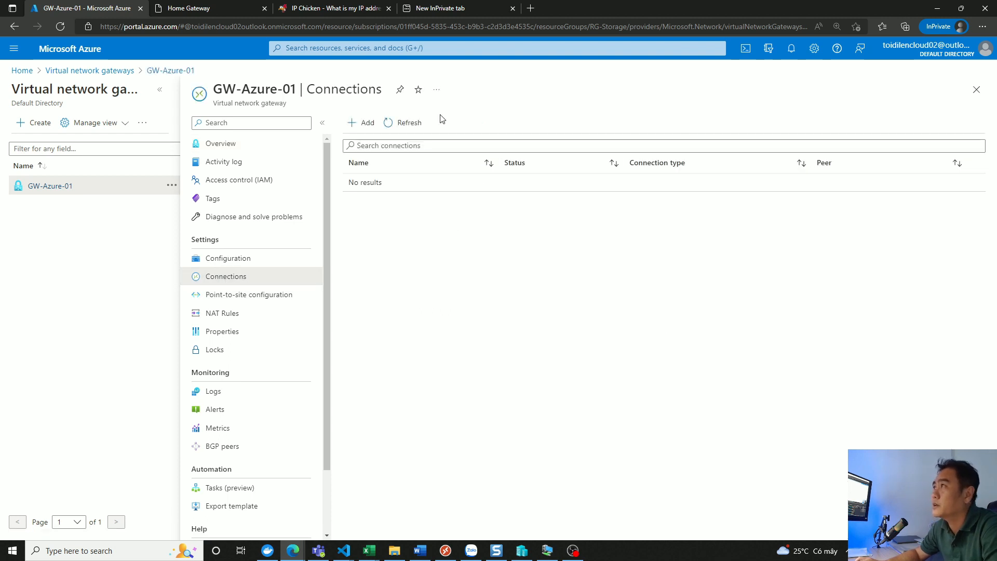
{"action": "left_click", "coordinate": [407, 123]}
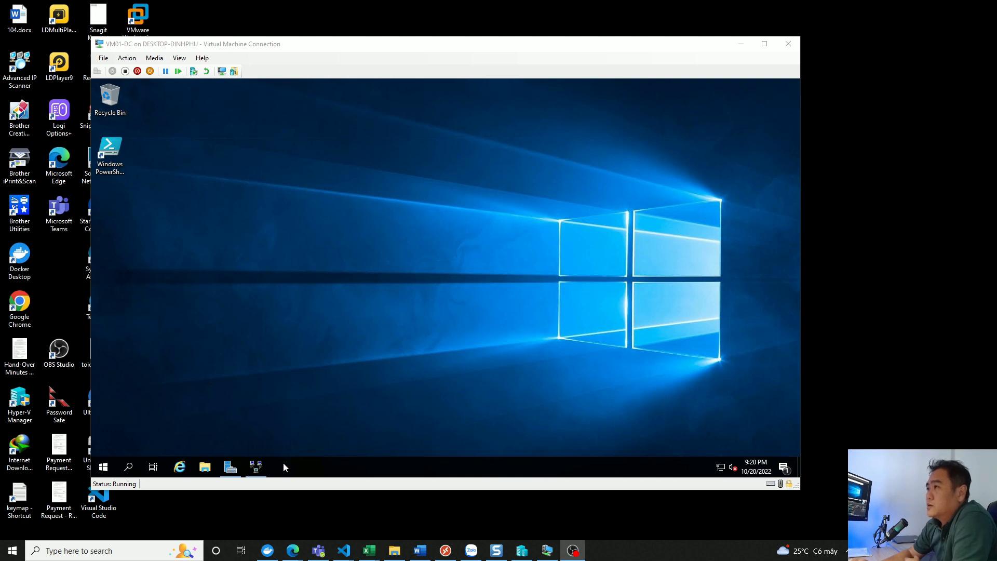
- Configure Routing and Remote Access on VM01-DC as a secure connection between two private networks, with demand-dial connections and automatic IP address assignment
{"action": "left_click", "coordinate": [256, 466]}
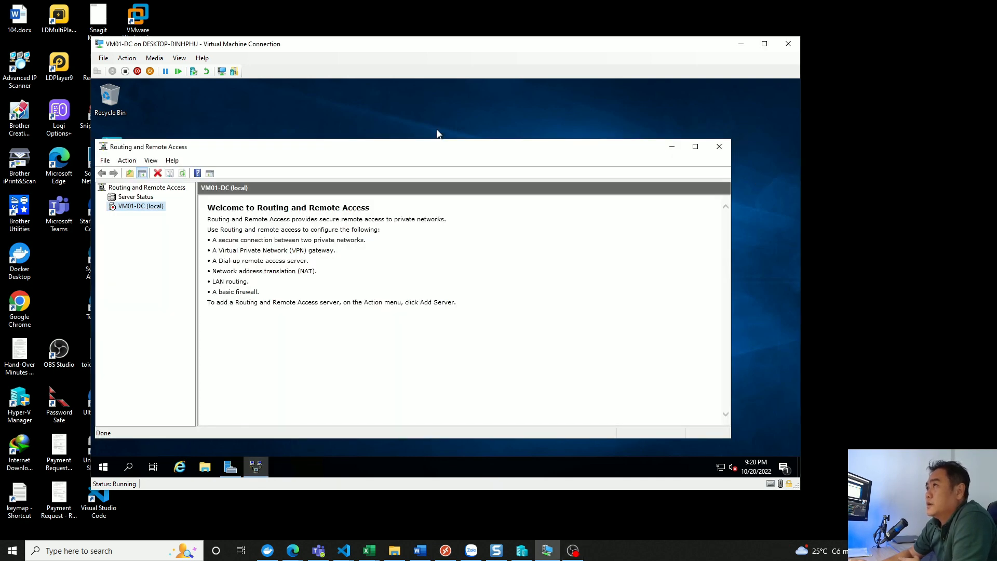
{"action": "right_click", "coordinate": [139, 206]}
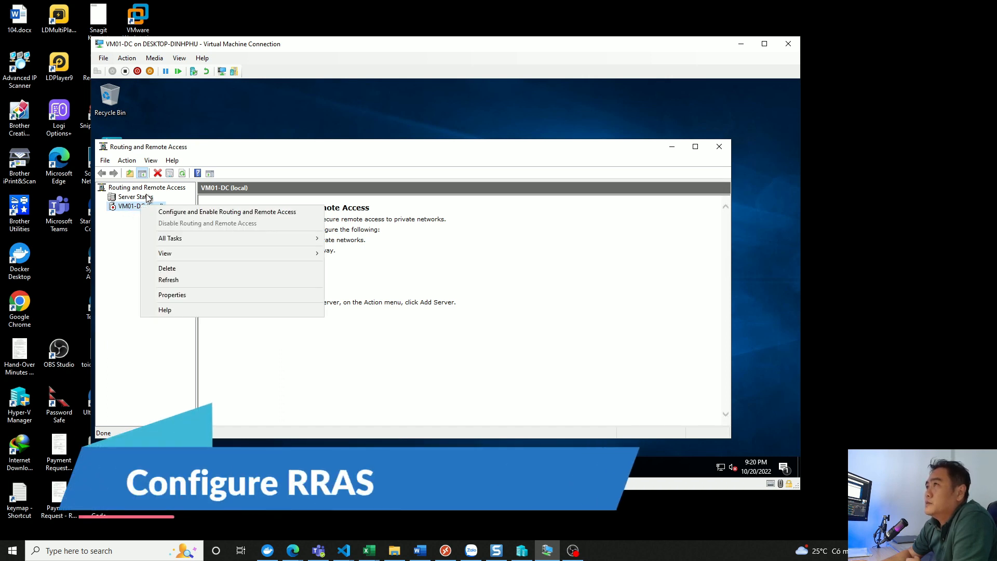
{"action": "left_click", "coordinate": [179, 213]}
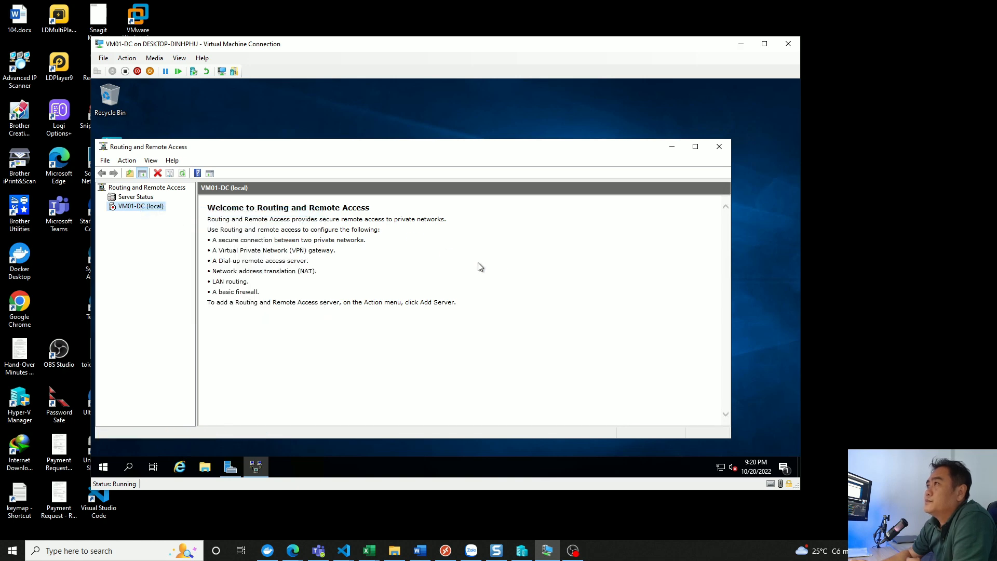
{"action": "left_click", "coordinate": [472, 386]}
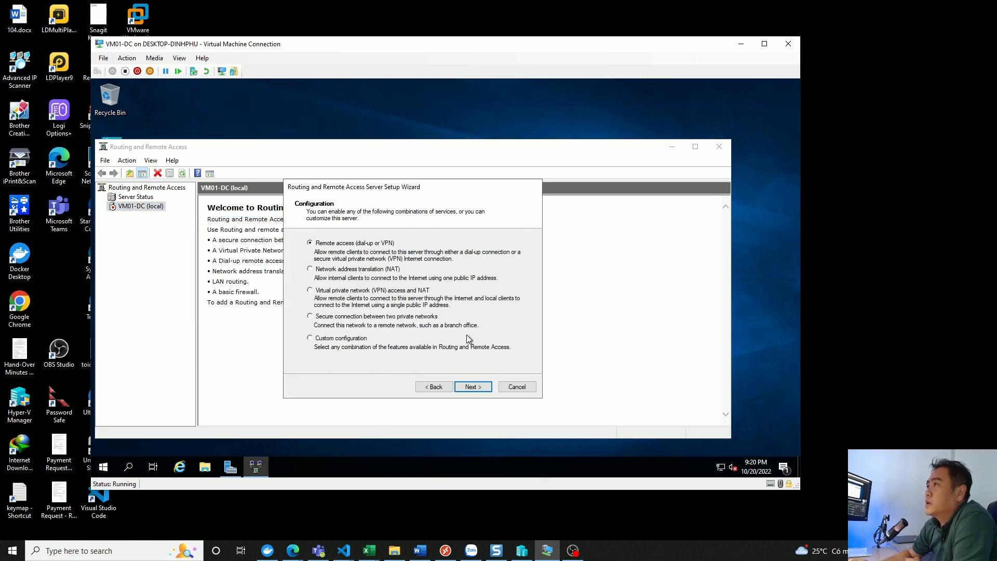
{"action": "left_click", "coordinate": [310, 316]}
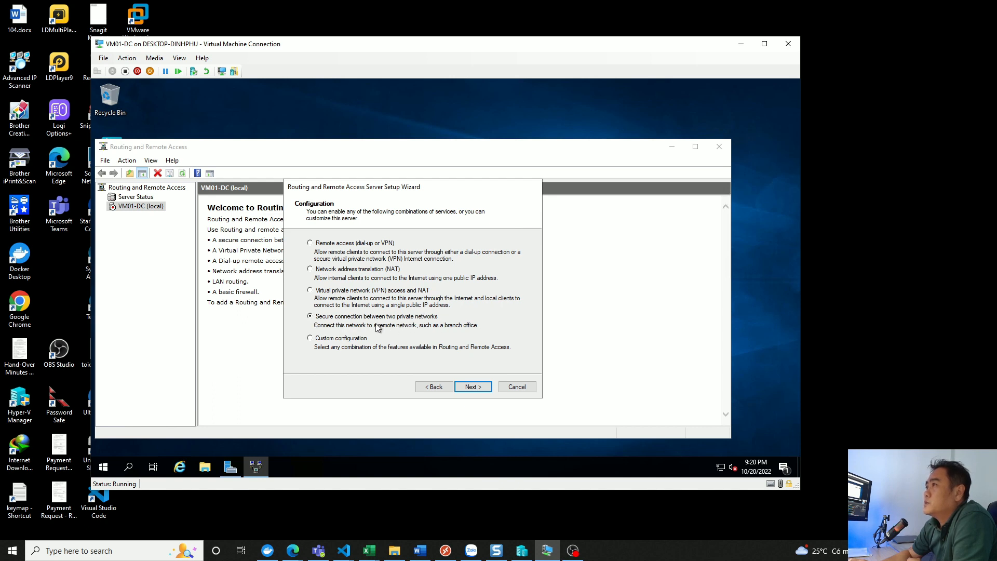
{"action": "left_click", "coordinate": [478, 389]}
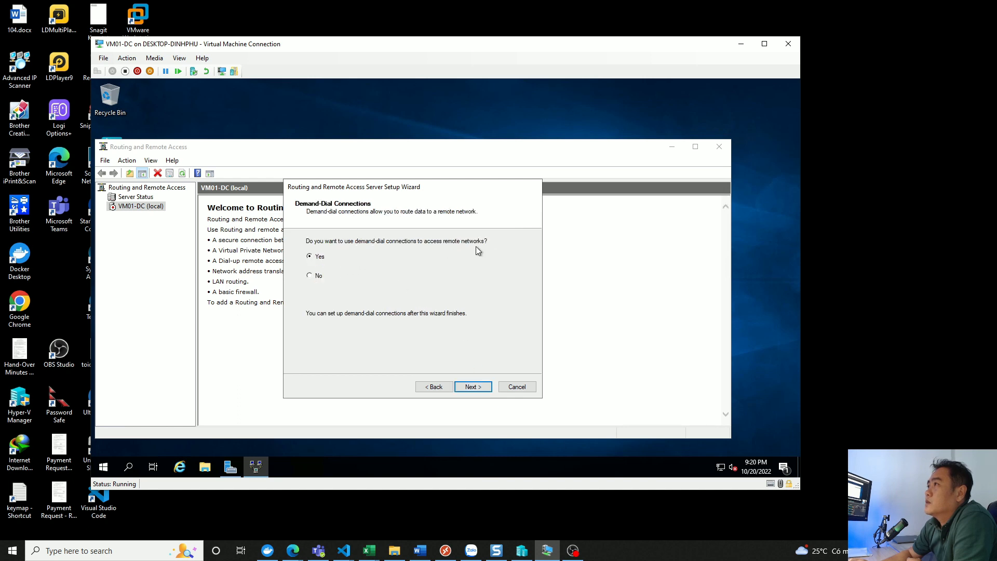
{"action": "left_click", "coordinate": [473, 387]}
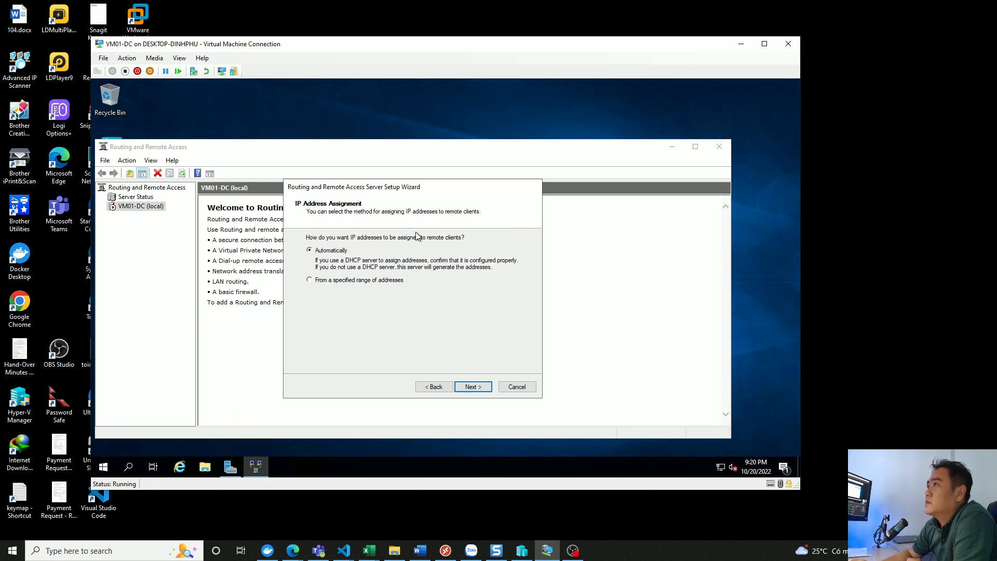
{"action": "left_click", "coordinate": [473, 389]}
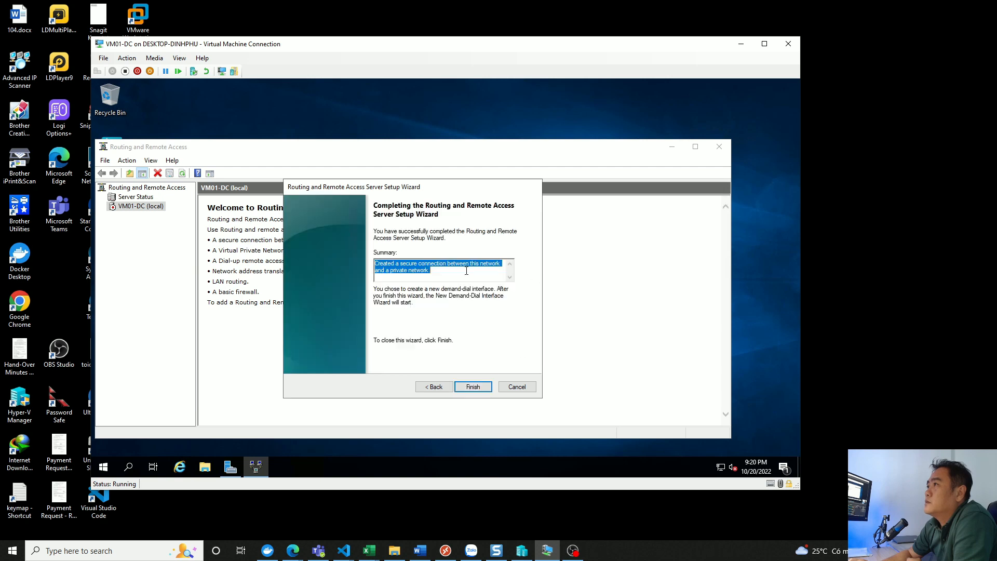
{"action": "left_click", "coordinate": [480, 390]}
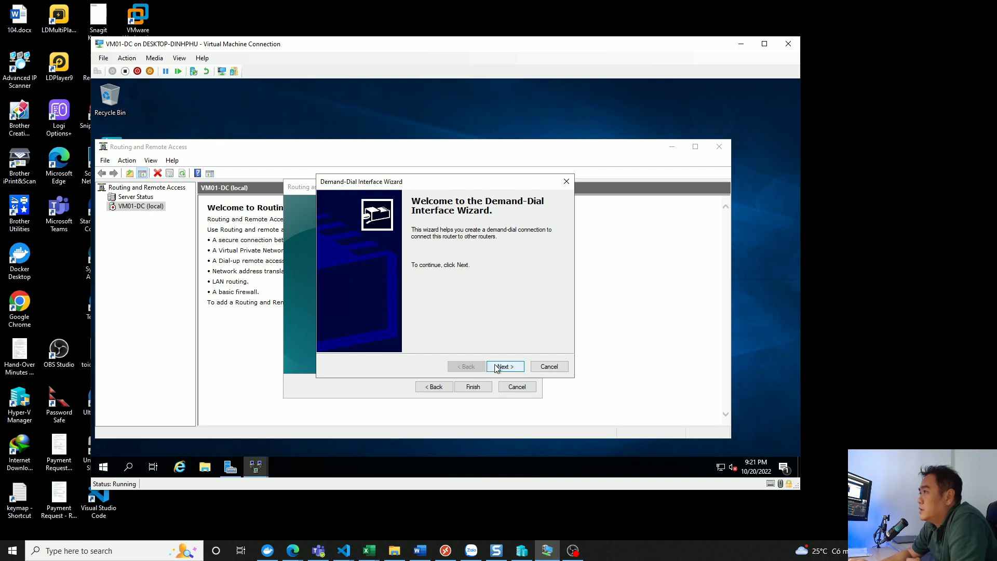
- Start the demand-dial interface setup and name the interface Site1-AzureGW
{"action": "left_click", "coordinate": [497, 367]}
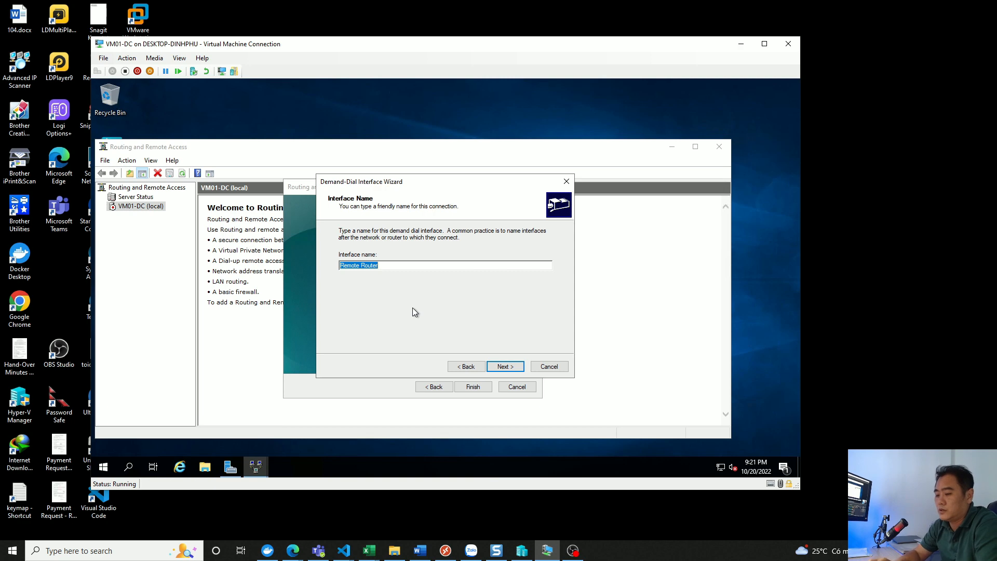
{"action": "type", "text": "Azure"}
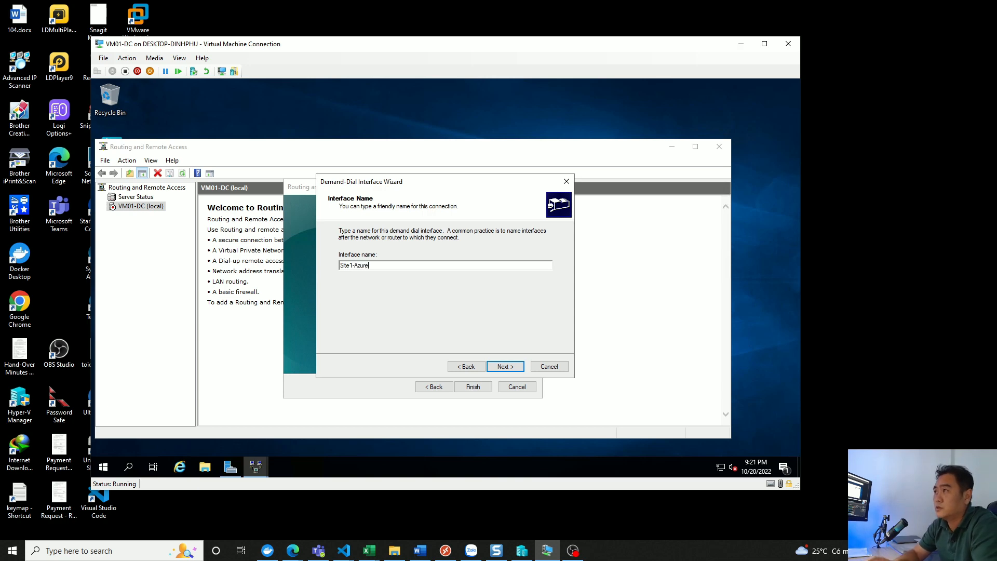
{"action": "type", "text": "W"}
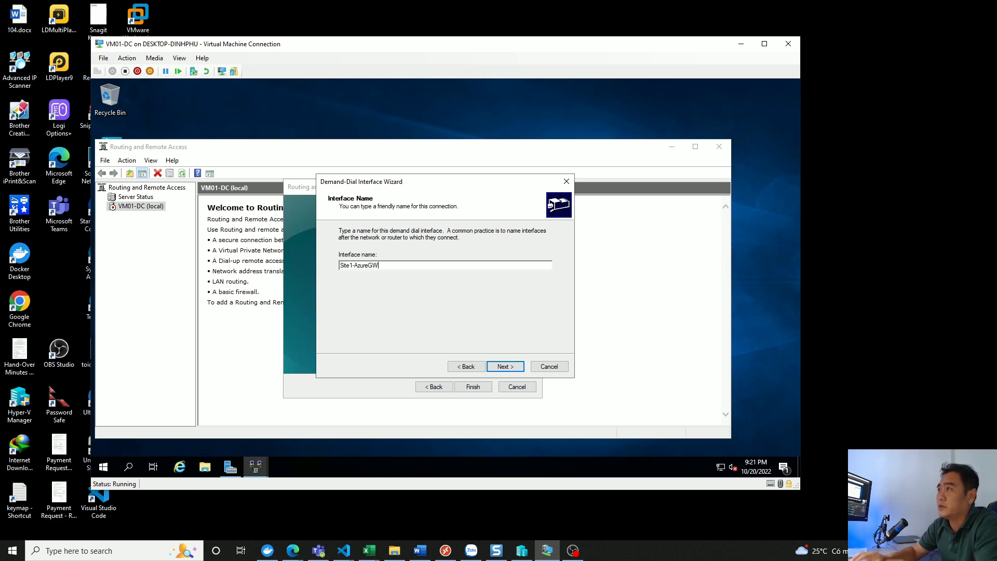
{"action": "left_click", "coordinate": [503, 367]}
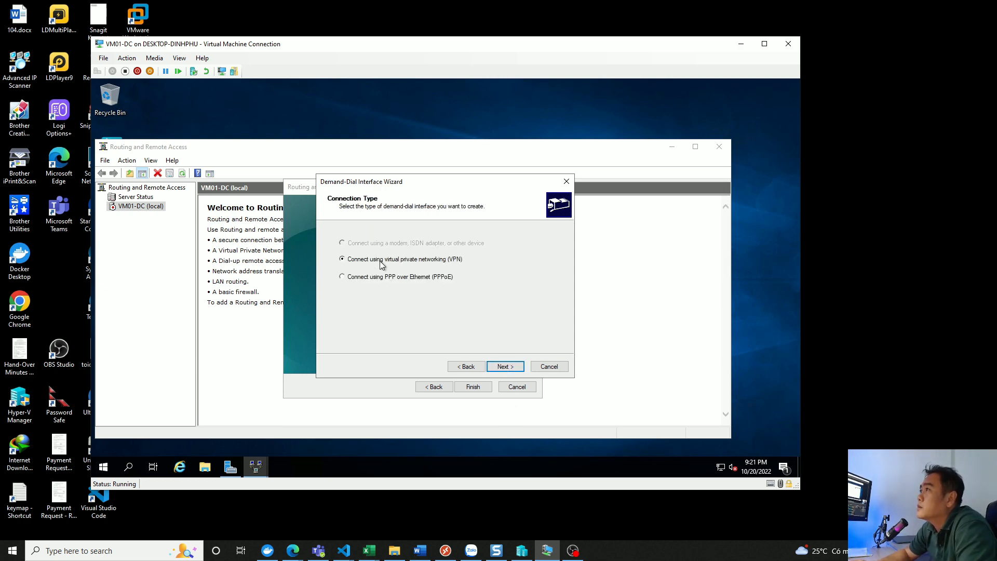
- Keep virtual private networking (VPN) as the interface's connection type and choose IKEv2 as the VPN type
{"action": "left_click", "coordinate": [509, 365]}
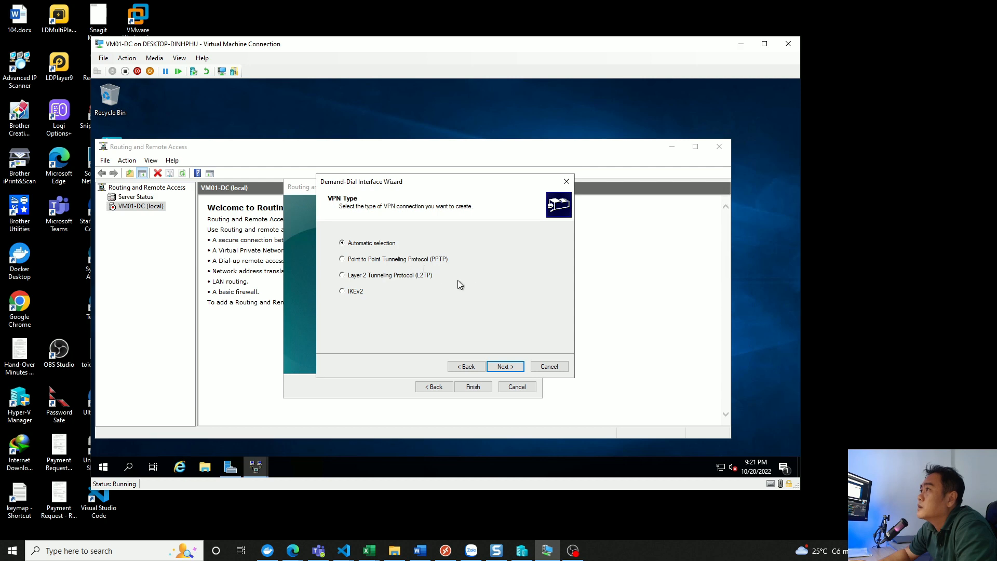
{"action": "left_click", "coordinate": [347, 292]}
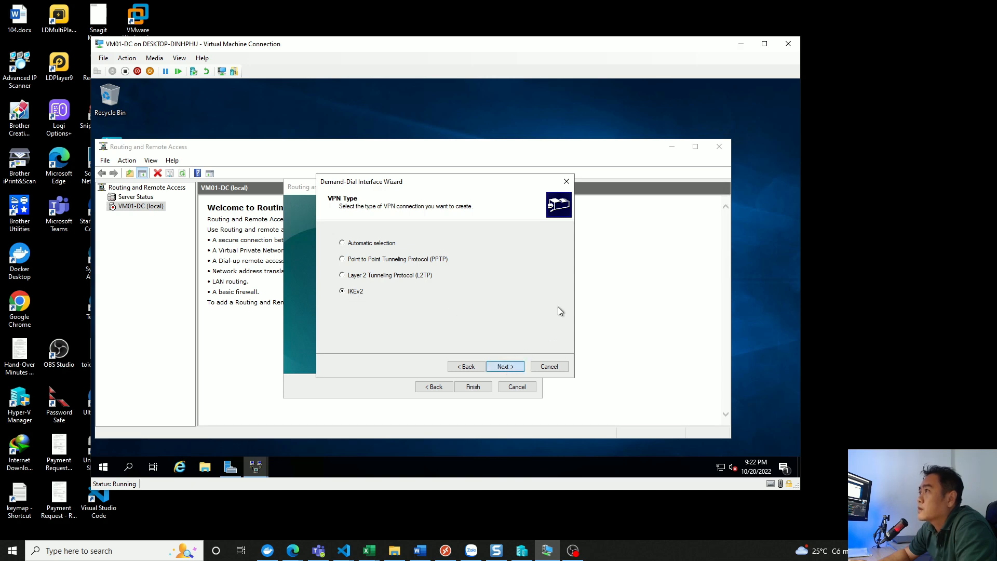
{"action": "key", "text": "Return"}
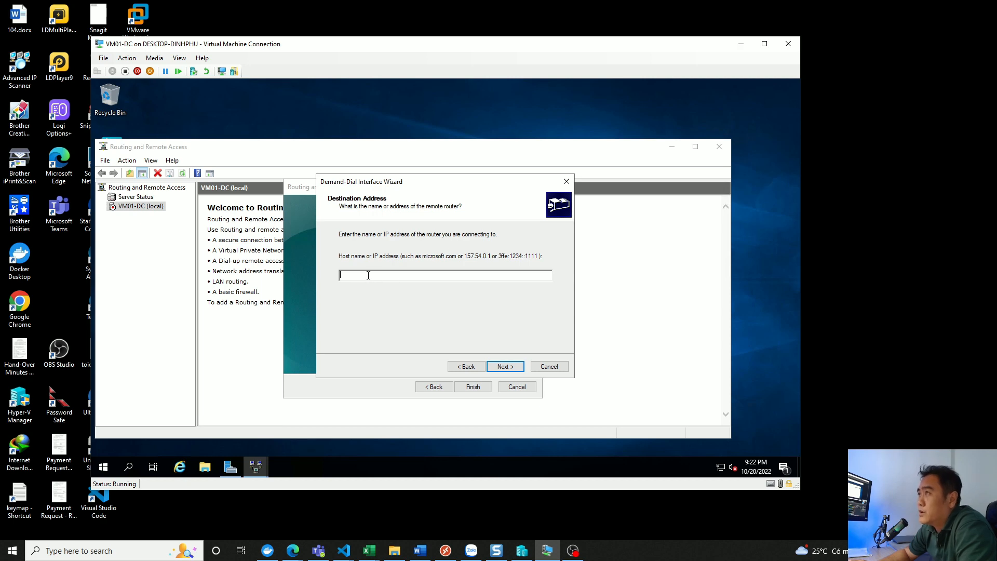
- Switch to the Azure portal and copy the IP address of the GW-PubicIP resource
{"action": "mouse_move", "coordinate": [293, 551]}
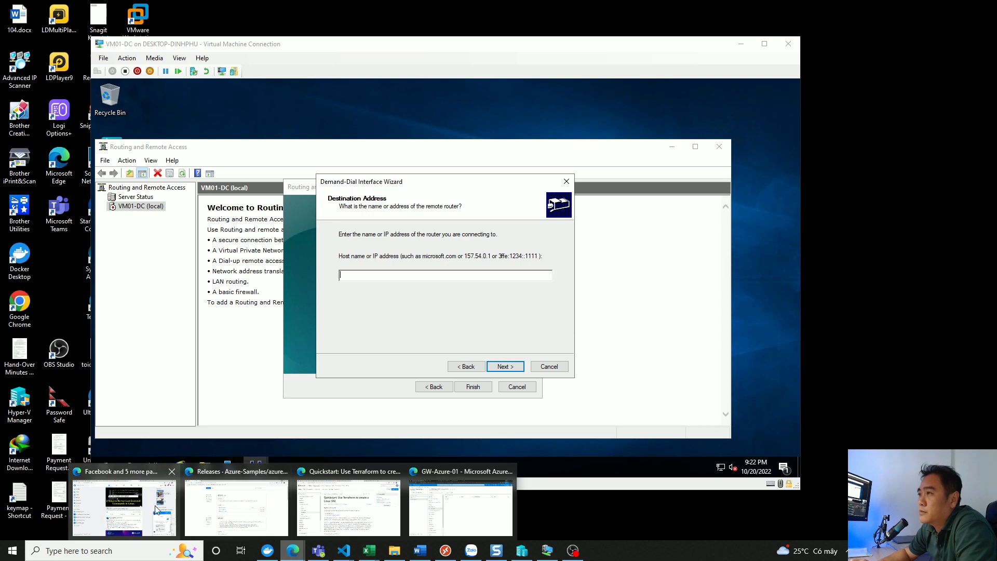
{"action": "left_click", "coordinate": [424, 513]}
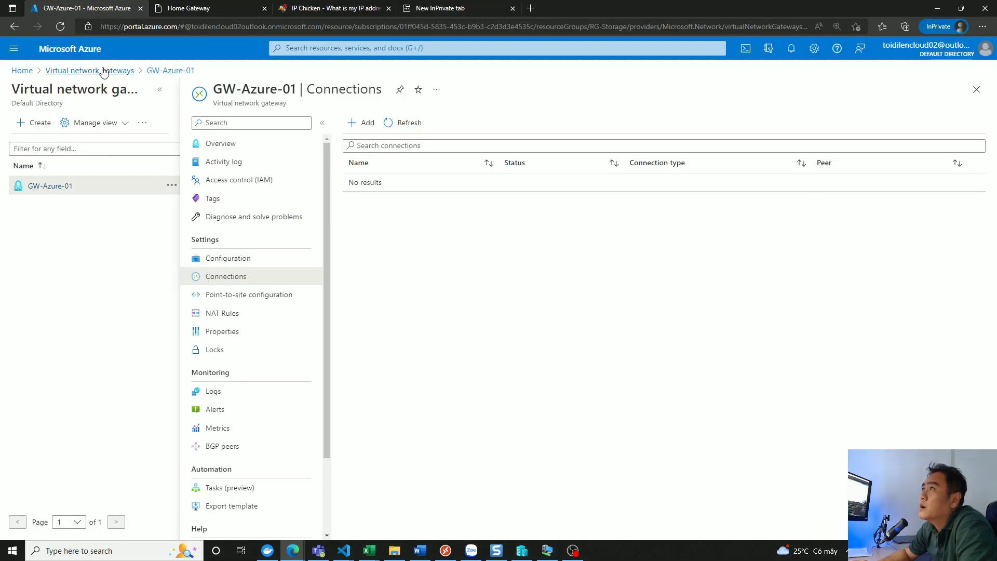
{"action": "left_click", "coordinate": [22, 71]}
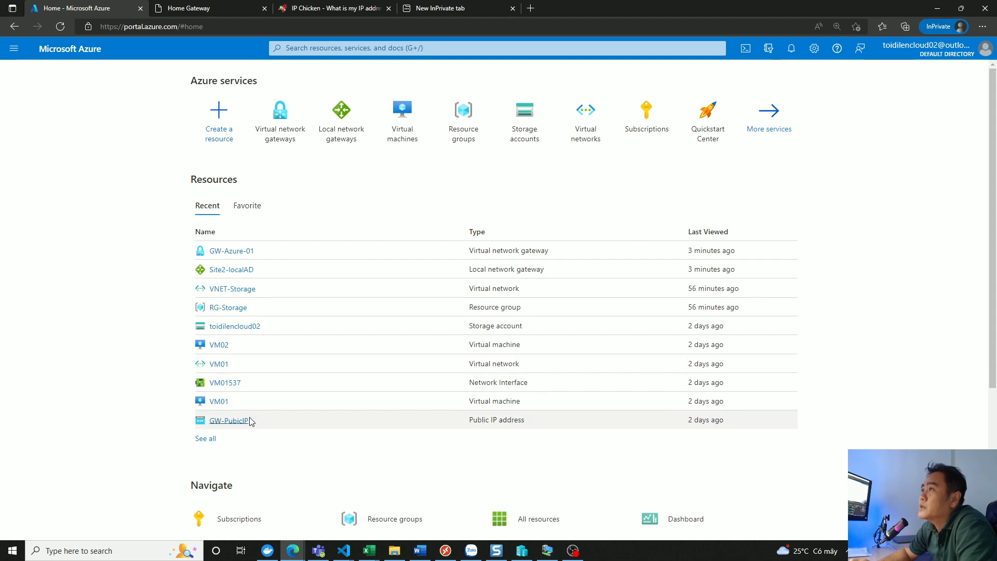
{"action": "left_click", "coordinate": [233, 421]}
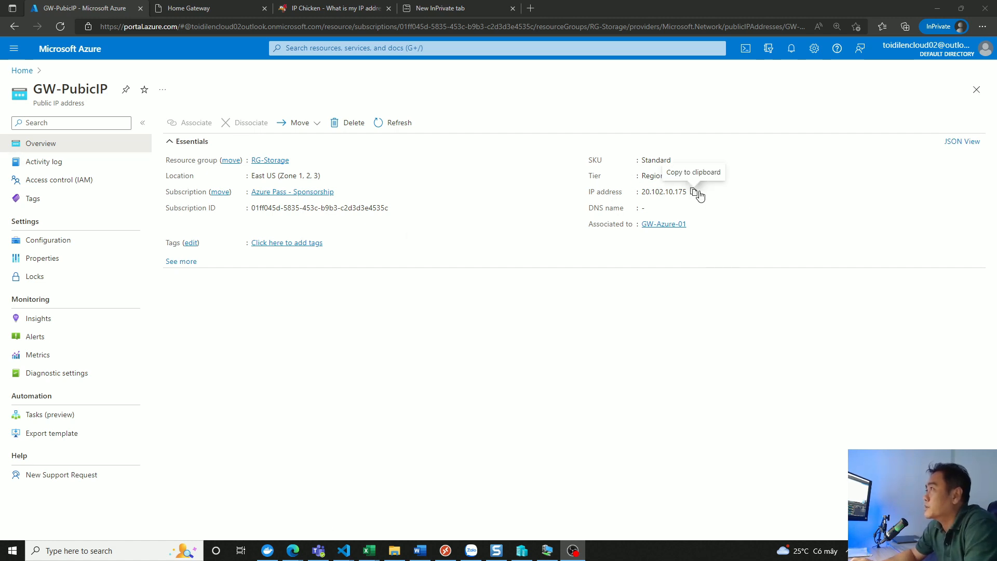
{"action": "left_click", "coordinate": [694, 192]}
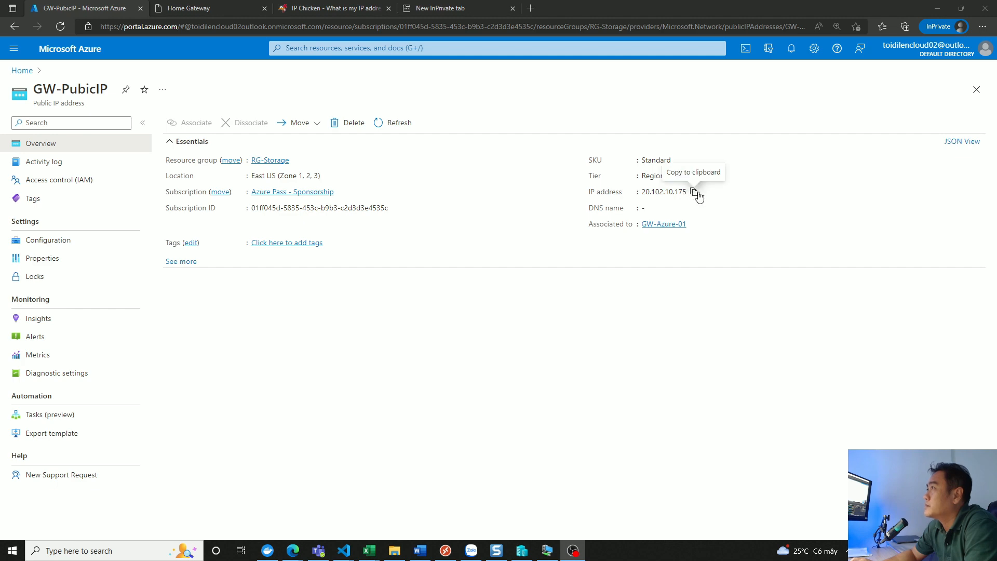
{"action": "left_click", "coordinate": [694, 192]}
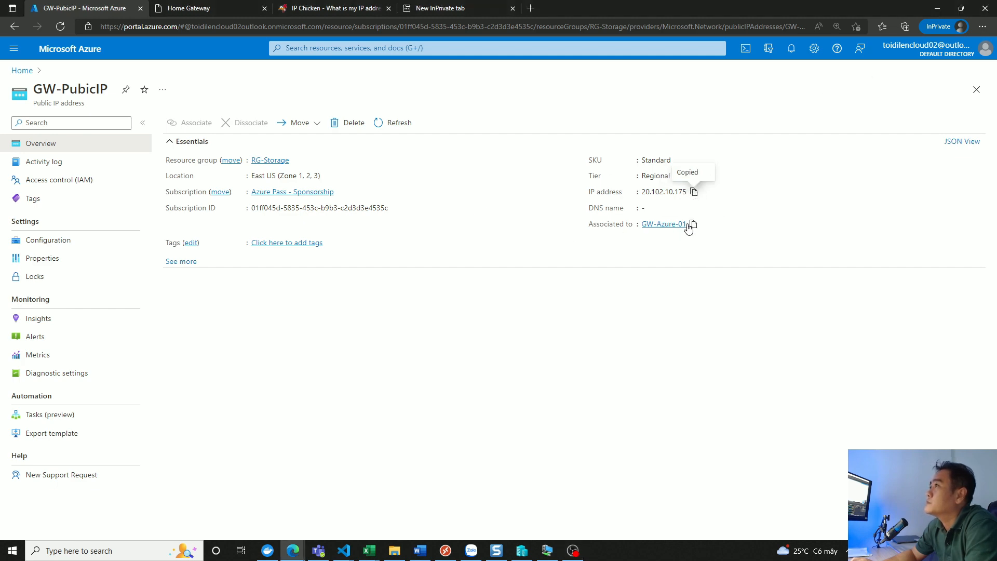
- Return to the VM01-DC demand-dial wizard and enter 20.102.10.175 as the remote router's destination address
{"action": "left_click", "coordinate": [937, 8]}
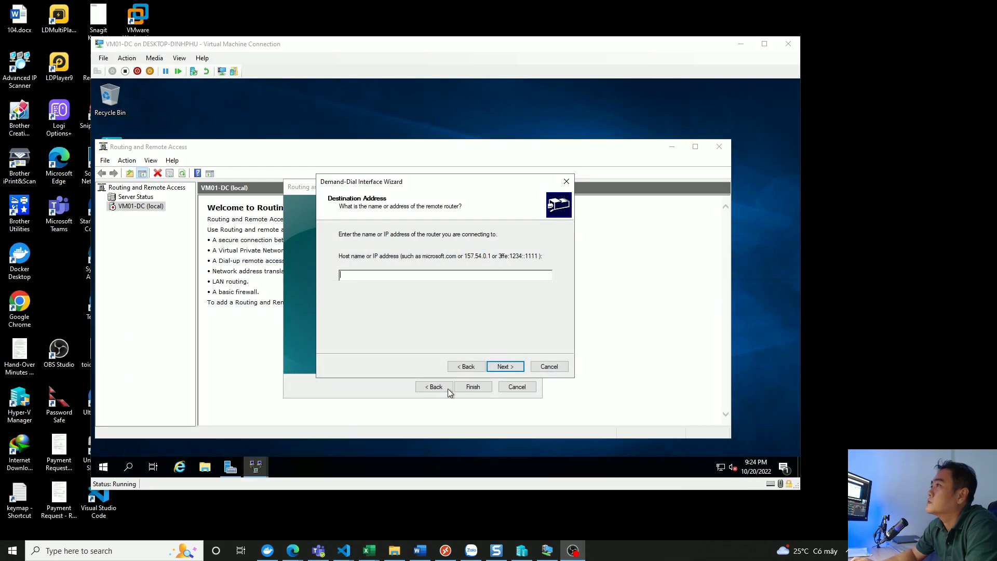
{"action": "left_click", "coordinate": [375, 276]}
{"action": "key", "text": "ctrl+v"}
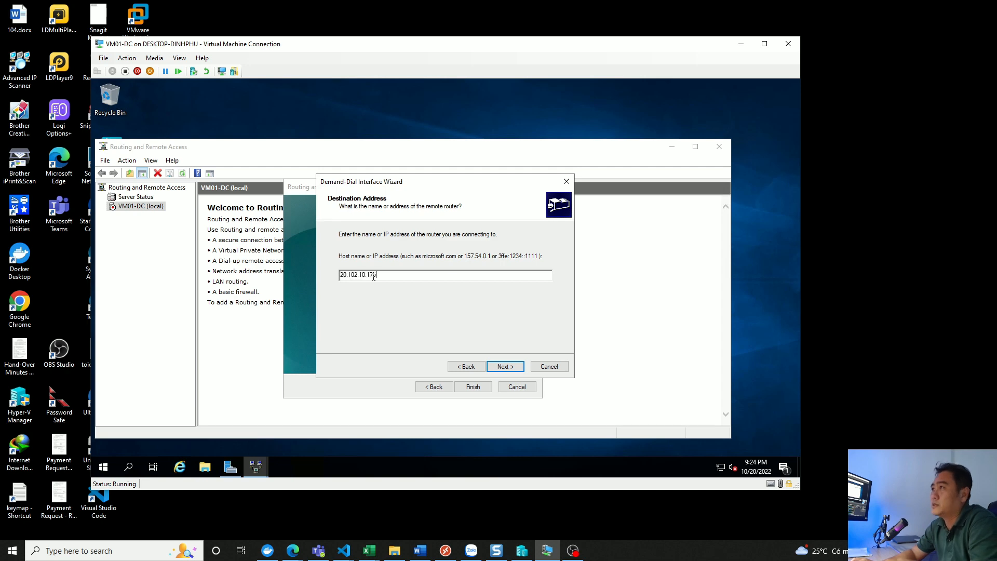
{"action": "left_click", "coordinate": [504, 367]}
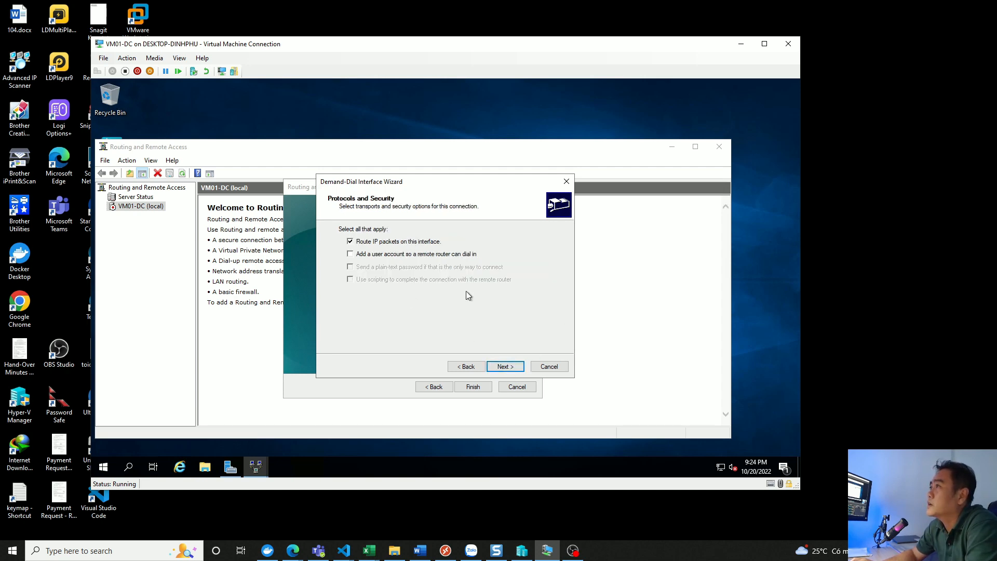
- Keep IP packet routing on the interface and add an IPv4 static route with destination 10.0.0.0
{"action": "left_click", "coordinate": [507, 367]}
{"action": "left_click", "coordinate": [345, 325]}
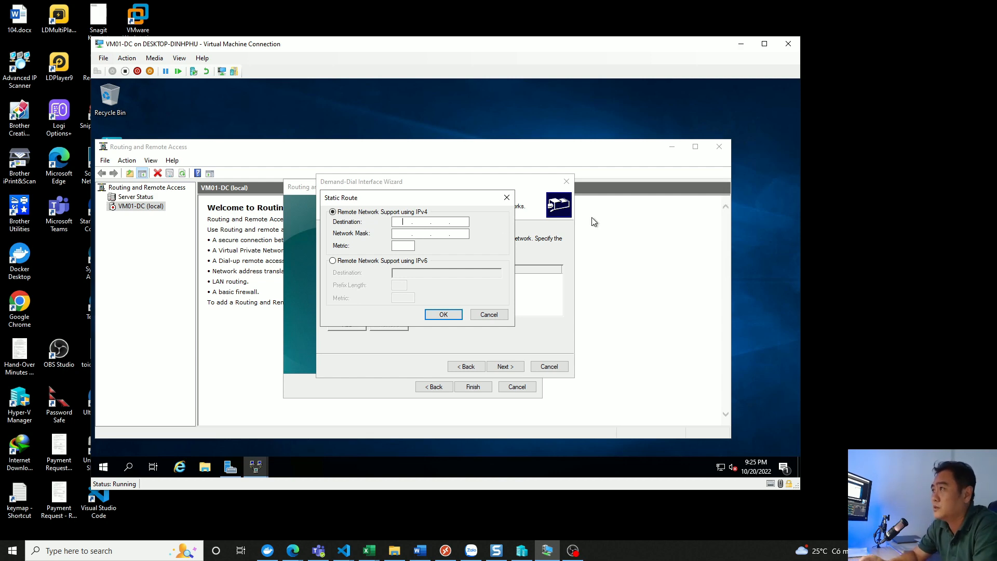
{"action": "type", "text": "10 .0.0.0"}
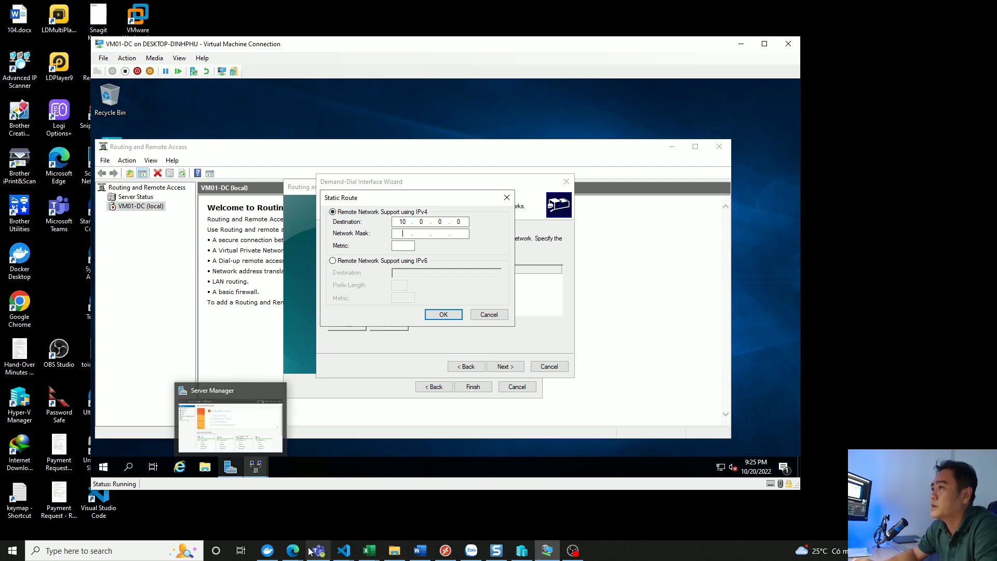
- Switch to the Azure portal and look up the address space of the VNET-Storage virtual network
{"action": "mouse_move", "coordinate": [293, 550]}
{"action": "left_click", "coordinate": [467, 501]}
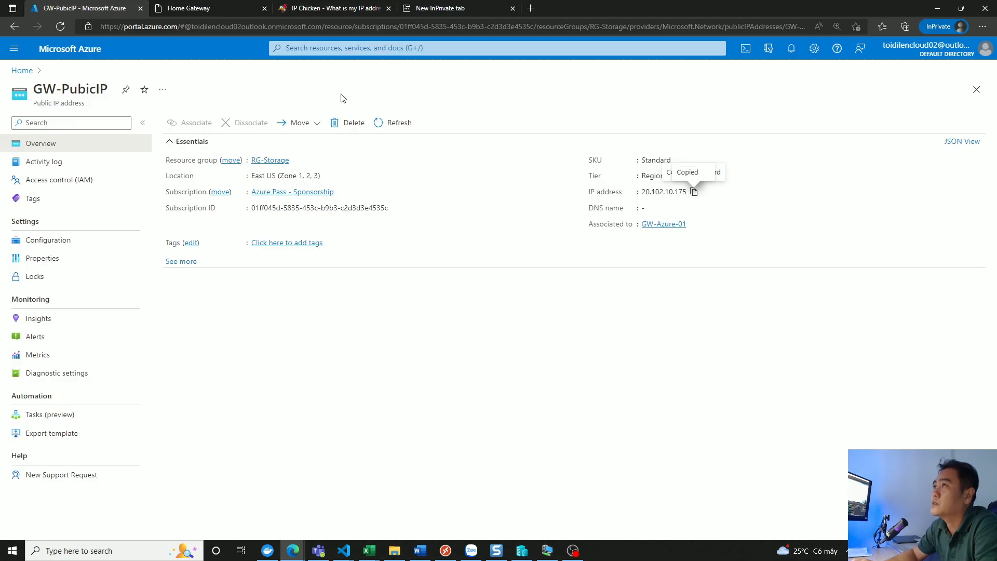
{"action": "left_click", "coordinate": [21, 70]}
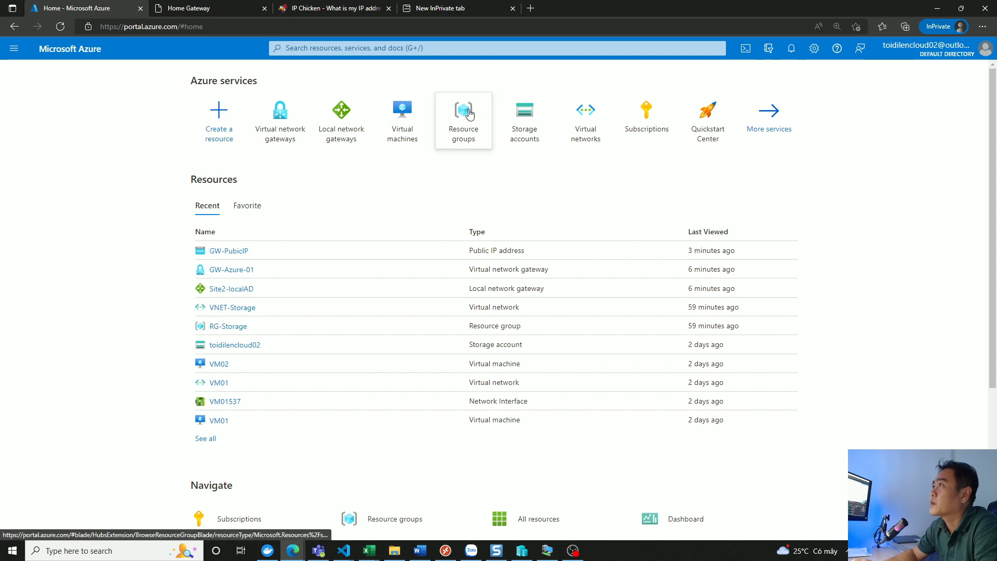
{"action": "left_click", "coordinate": [596, 116]}
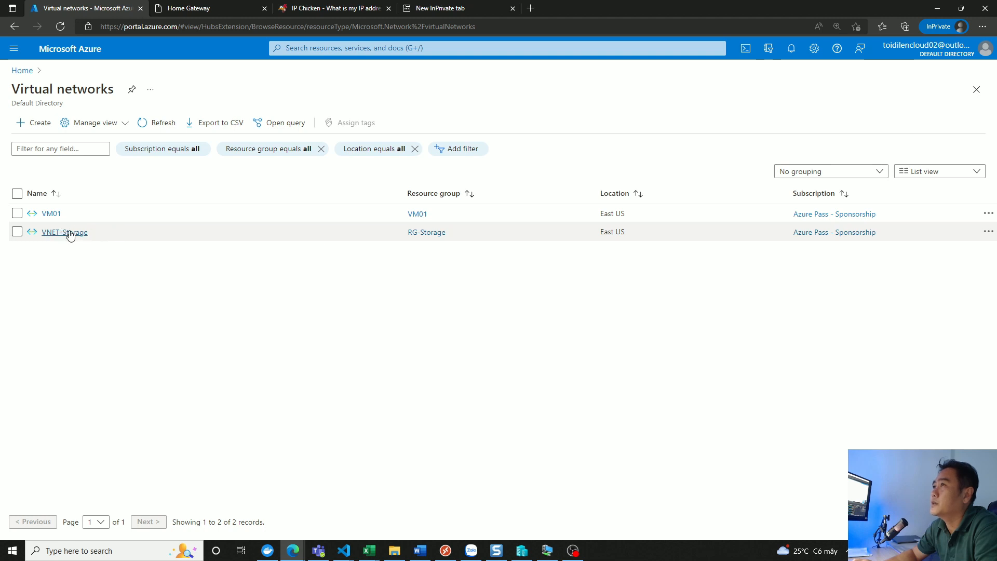
{"action": "left_click", "coordinate": [68, 233]}
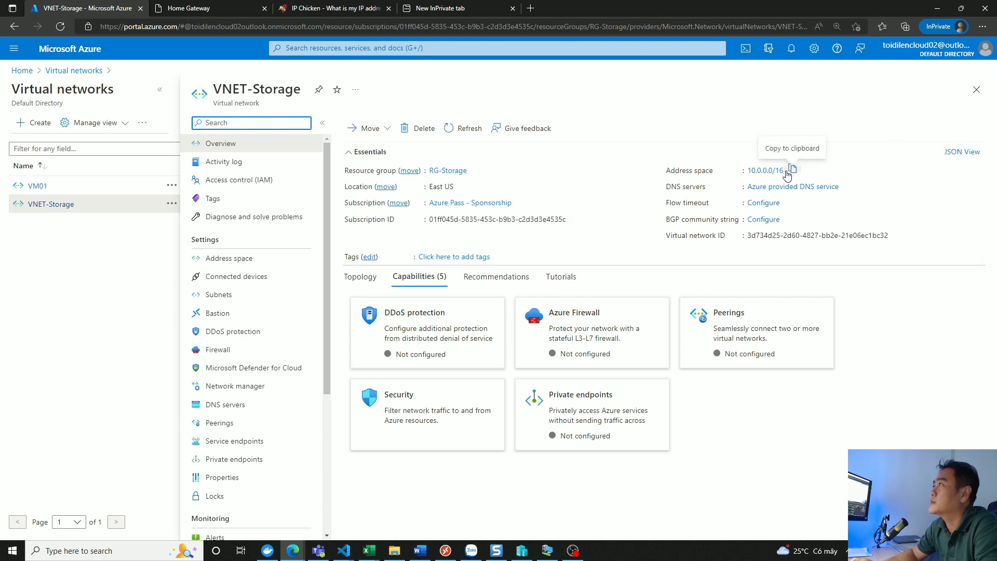
{"action": "left_click", "coordinate": [791, 172]}
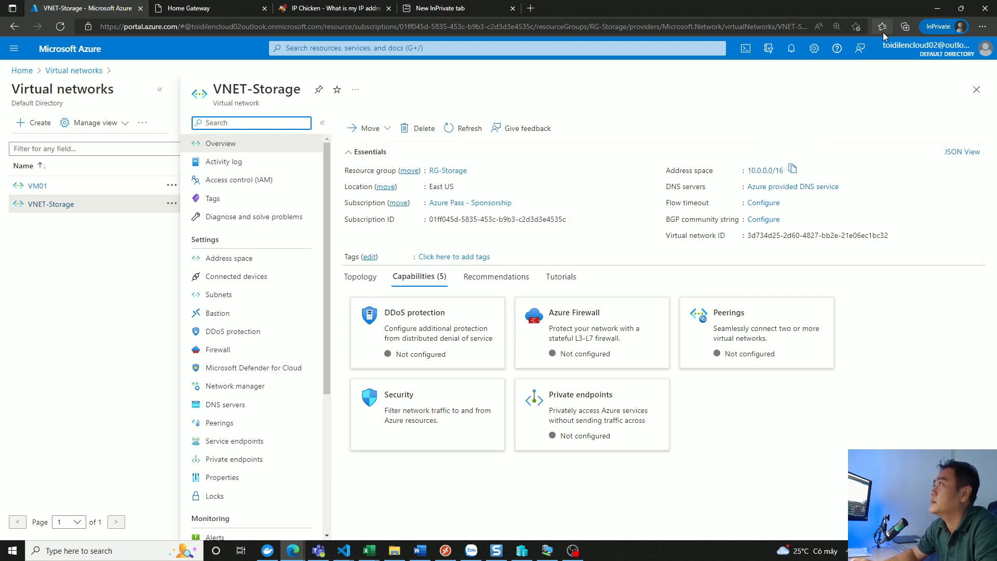
- Return to the VM01-DC static route and set its network mask to 255.255.0.0 and metric to 10
{"action": "left_click", "coordinate": [938, 9]}
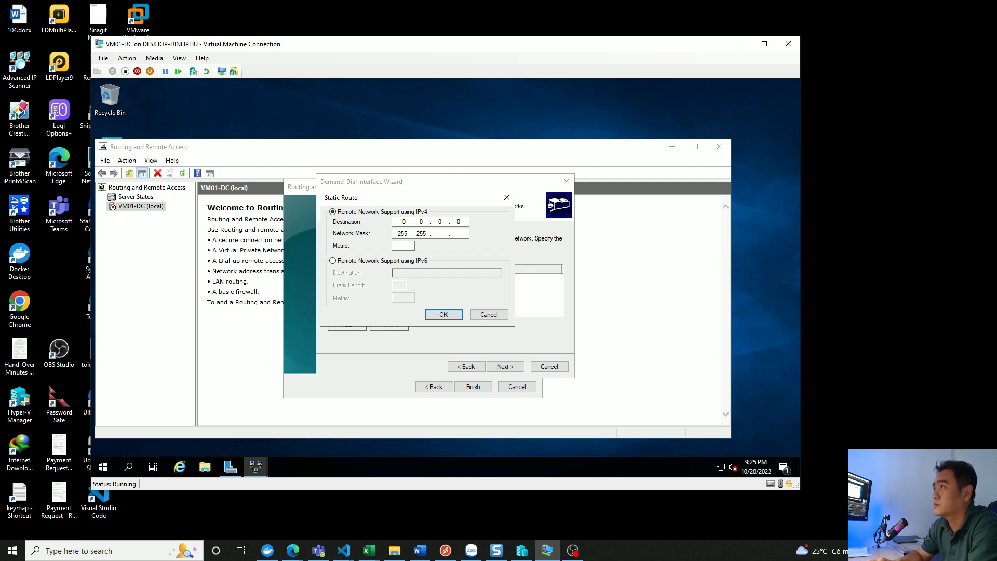
{"action": "type", "text": ".0"}
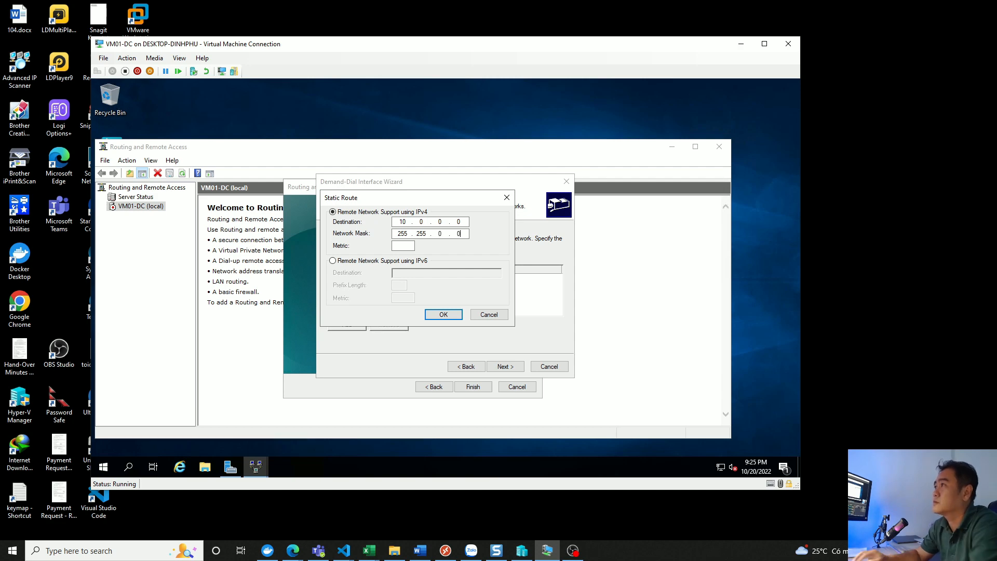
{"action": "left_click", "coordinate": [400, 247]}
{"action": "type", "text": "10"}
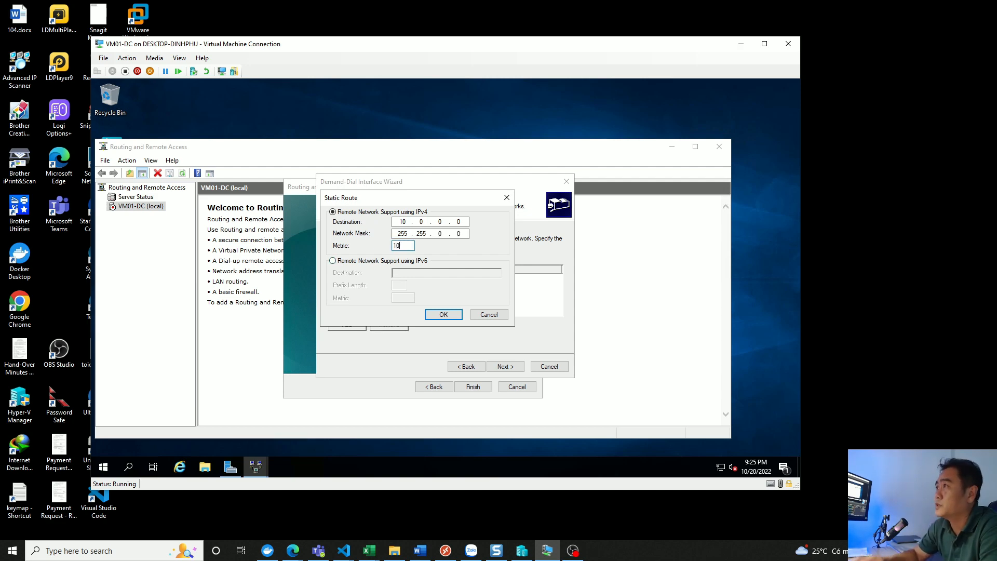
{"action": "left_click", "coordinate": [457, 316]}
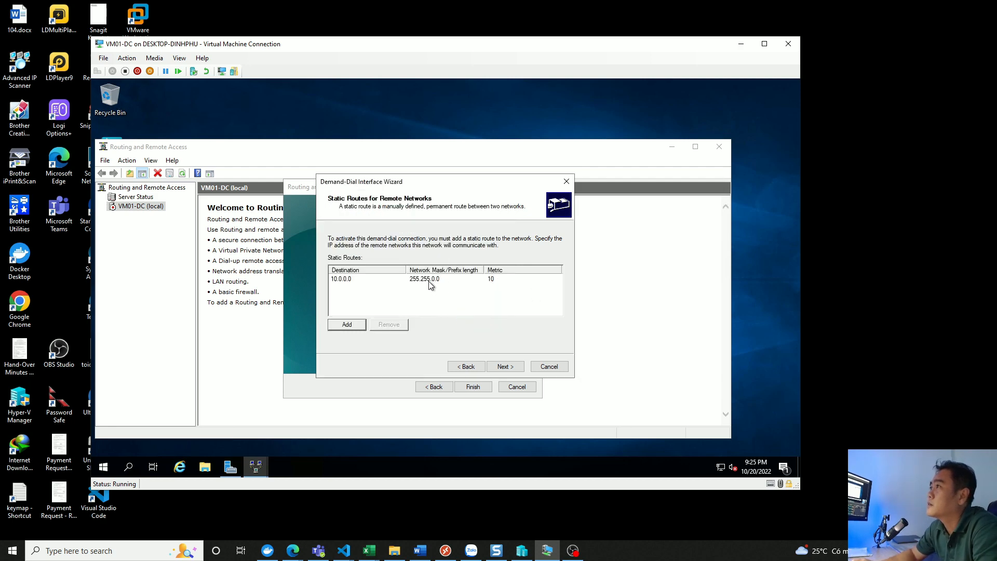
- Leave the dial-out credentials blank and complete both the demand-dial interface wizard and the server setup wizard
{"action": "left_click", "coordinate": [502, 366]}
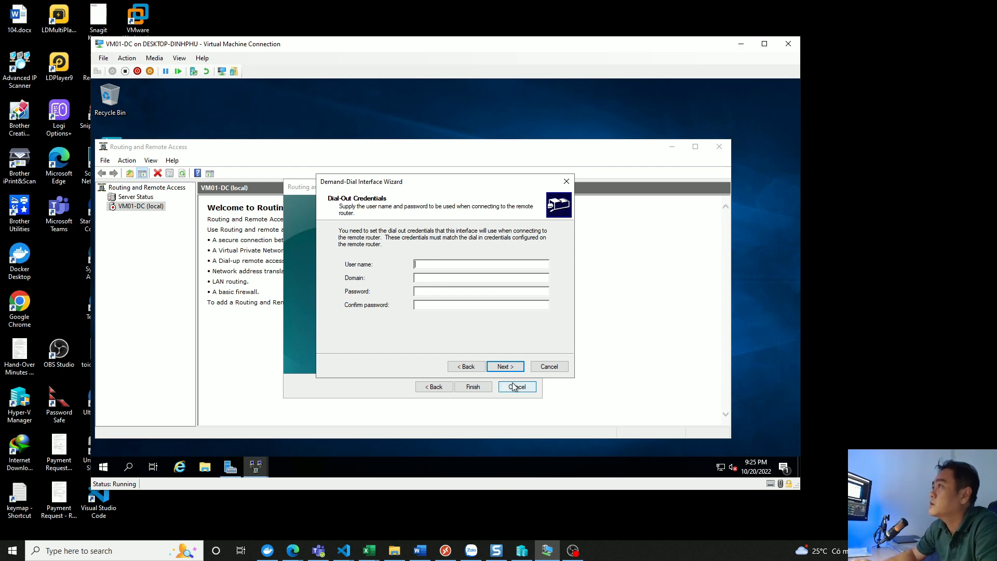
{"action": "left_click", "coordinate": [503, 366]}
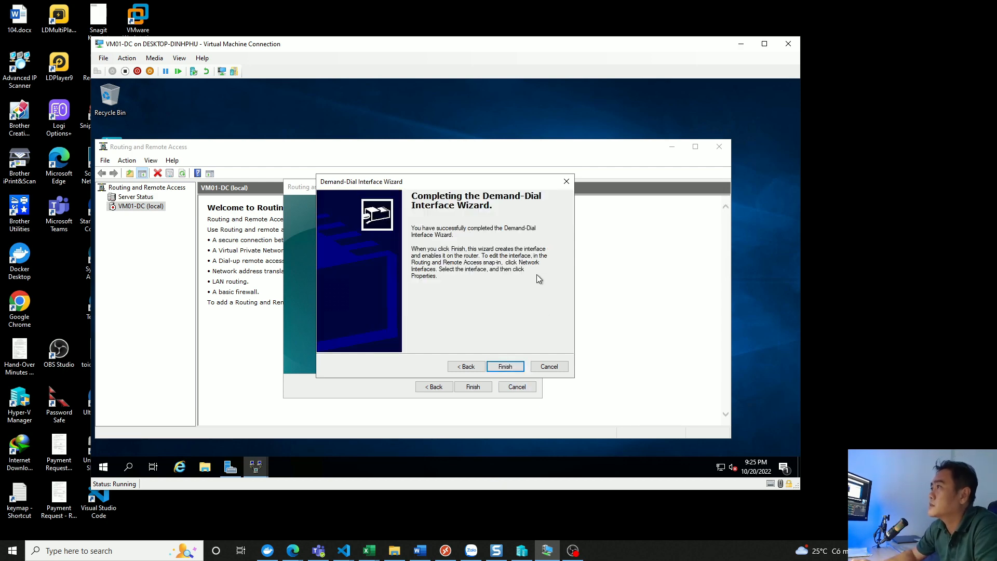
{"action": "left_click", "coordinate": [503, 367]}
{"action": "left_click", "coordinate": [471, 387]}
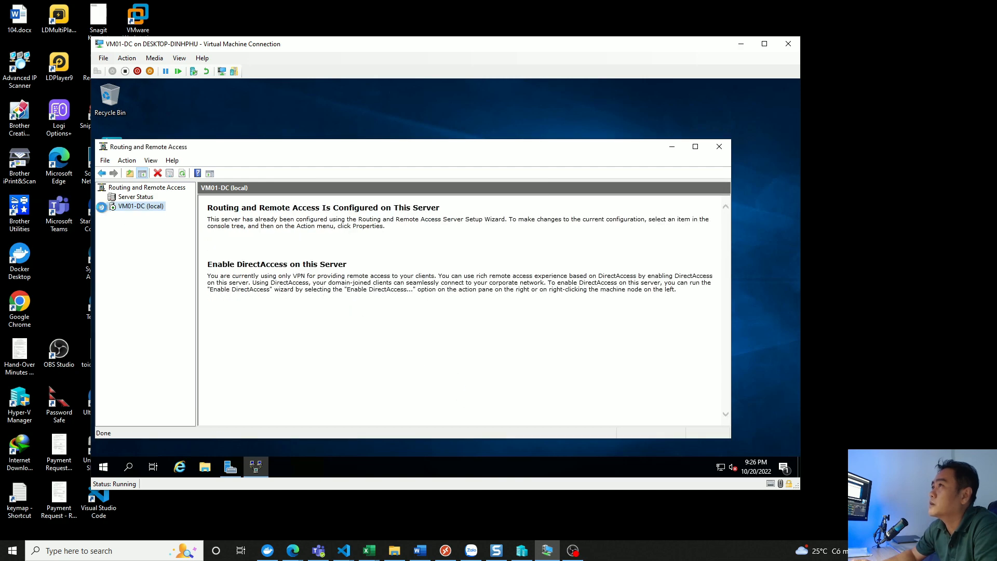
- Set the Site1-AzureGW network interface to authenticate with a preshared key and enter the key
{"action": "left_click", "coordinate": [153, 215]}
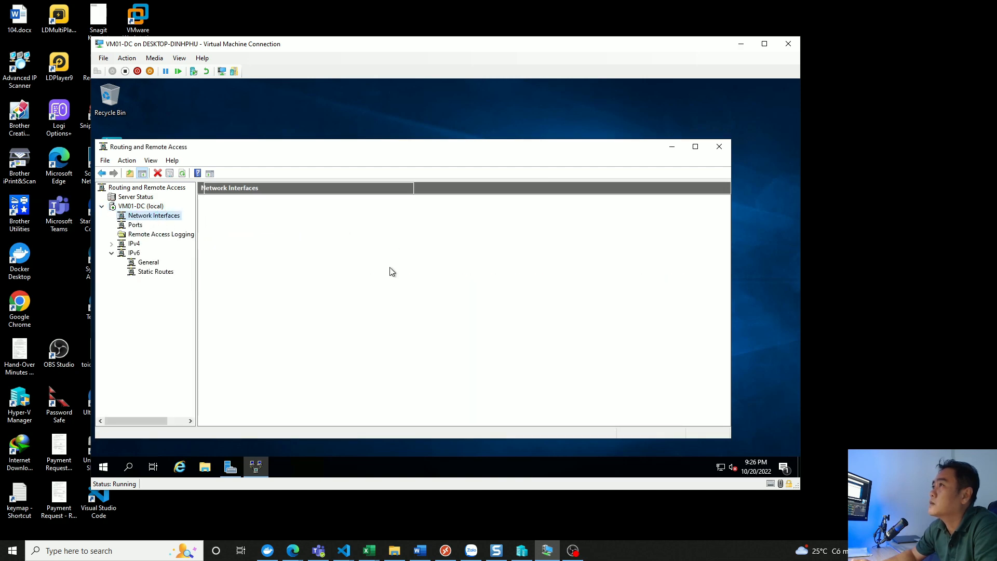
{"action": "left_click", "coordinate": [219, 243]}
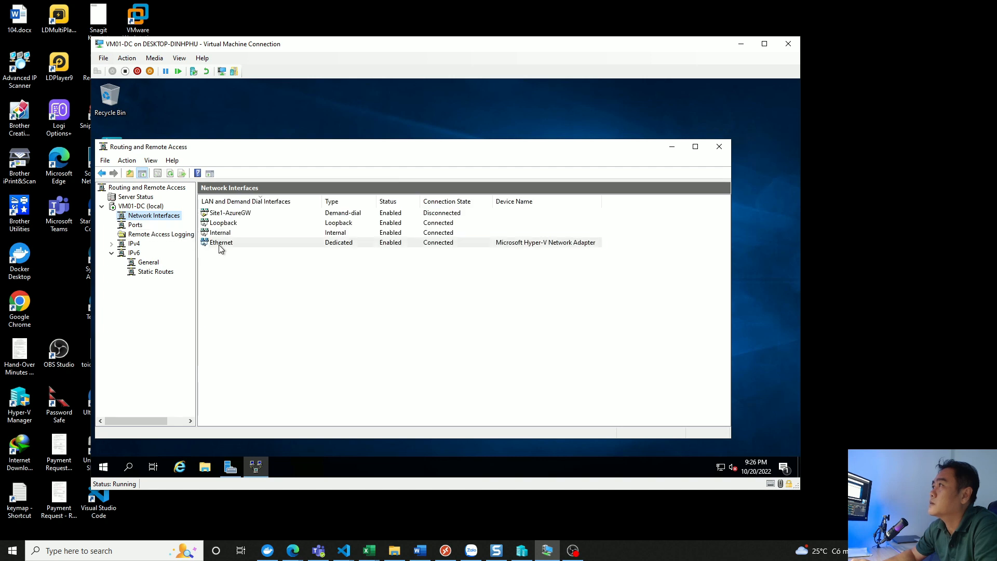
{"action": "left_click", "coordinate": [227, 213]}
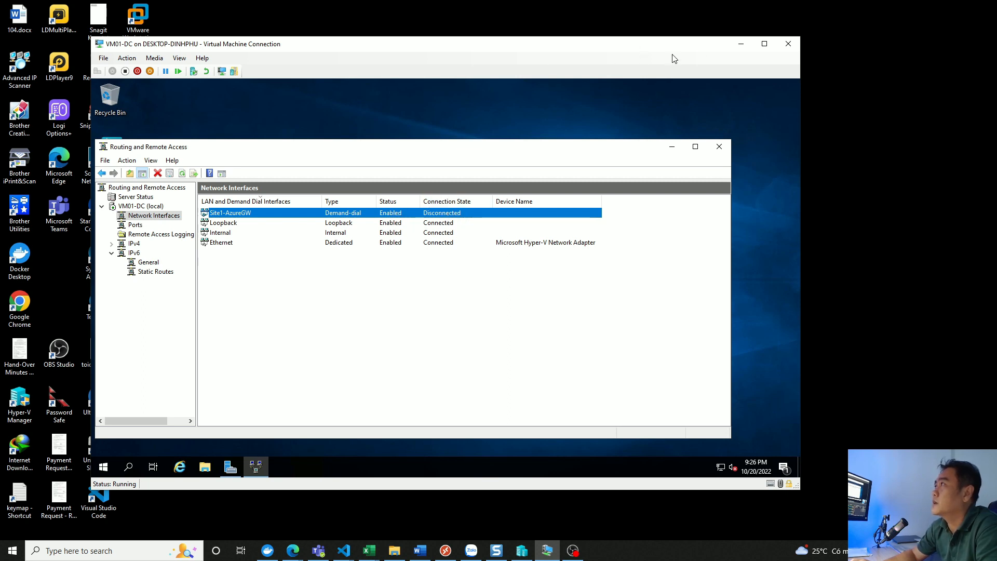
{"action": "right_click", "coordinate": [232, 215]}
{"action": "left_click", "coordinate": [270, 366]}
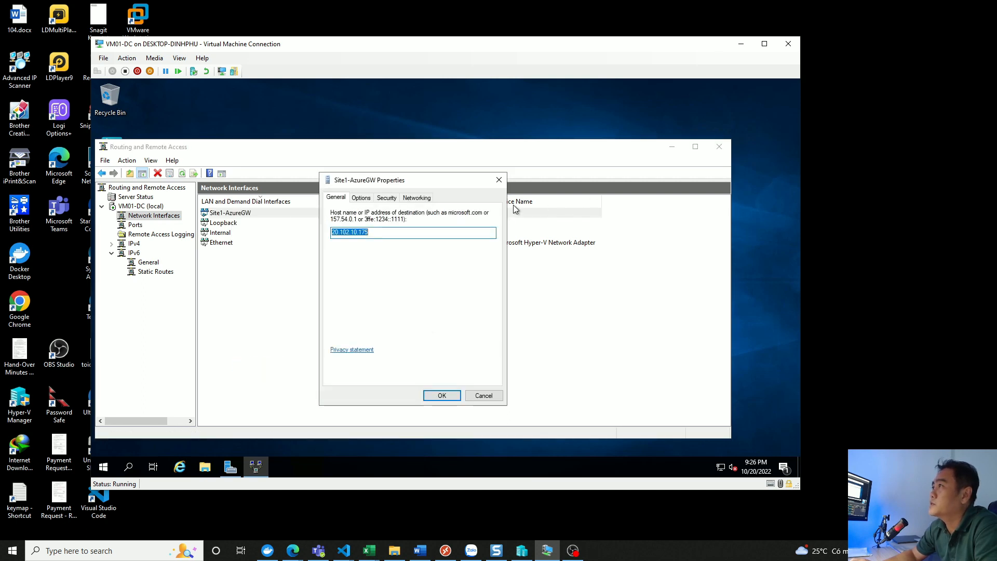
{"action": "left_click", "coordinate": [387, 198]}
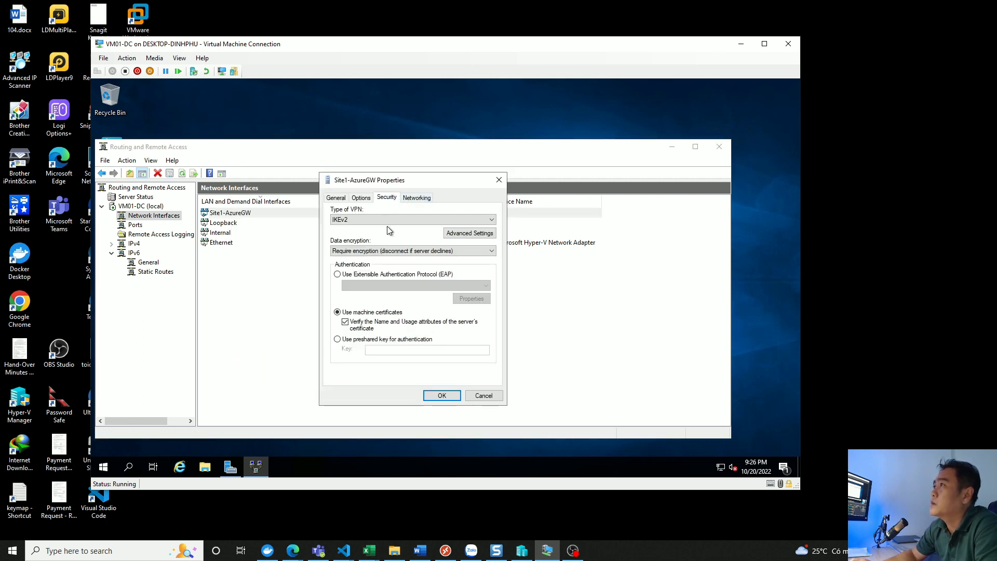
{"action": "left_click", "coordinate": [344, 339]}
{"action": "left_click", "coordinate": [381, 349]}
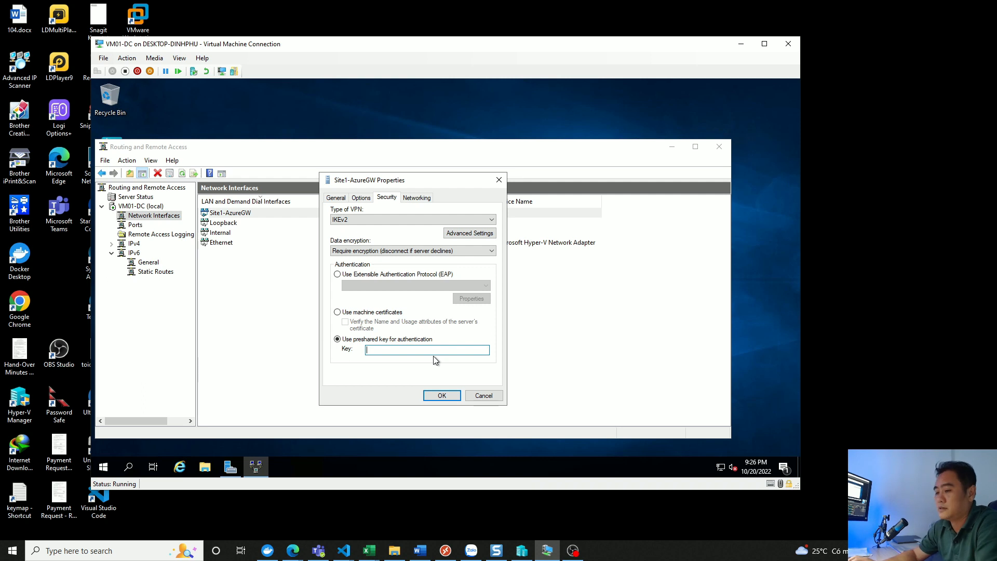
{"action": "type", "text": "123456"}
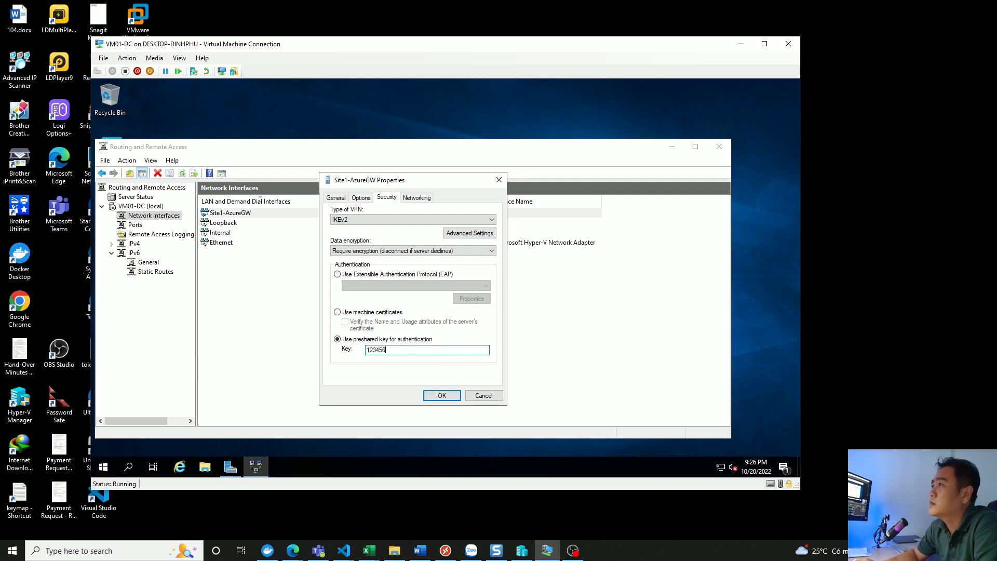
{"action": "left_click", "coordinate": [443, 396]}
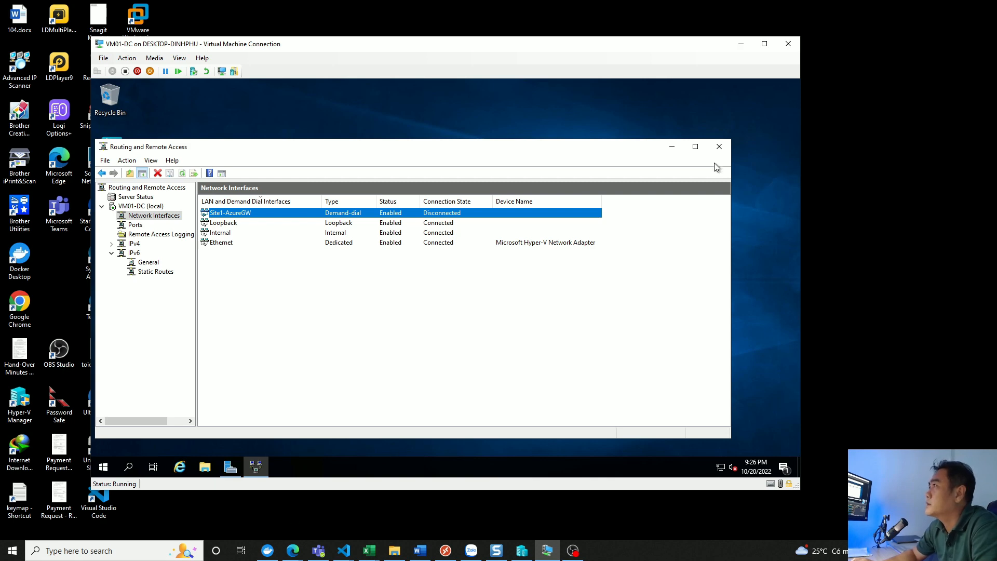
- Switch to the Azure portal and open the GW-Azure-01 virtual network gateway
{"action": "left_click", "coordinate": [672, 146]}
{"action": "left_click", "coordinate": [741, 44]}
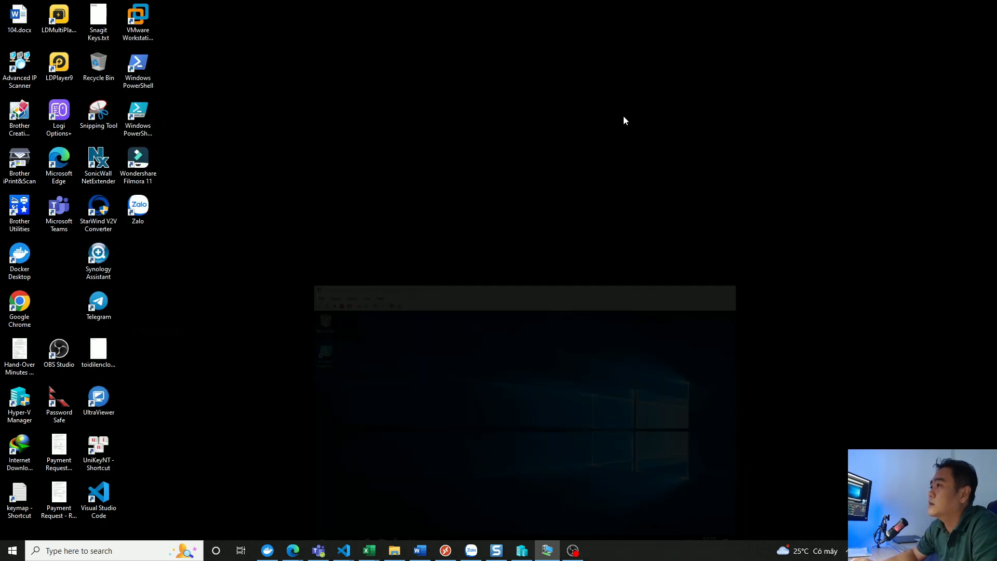
{"action": "mouse_move", "coordinate": [303, 552]}
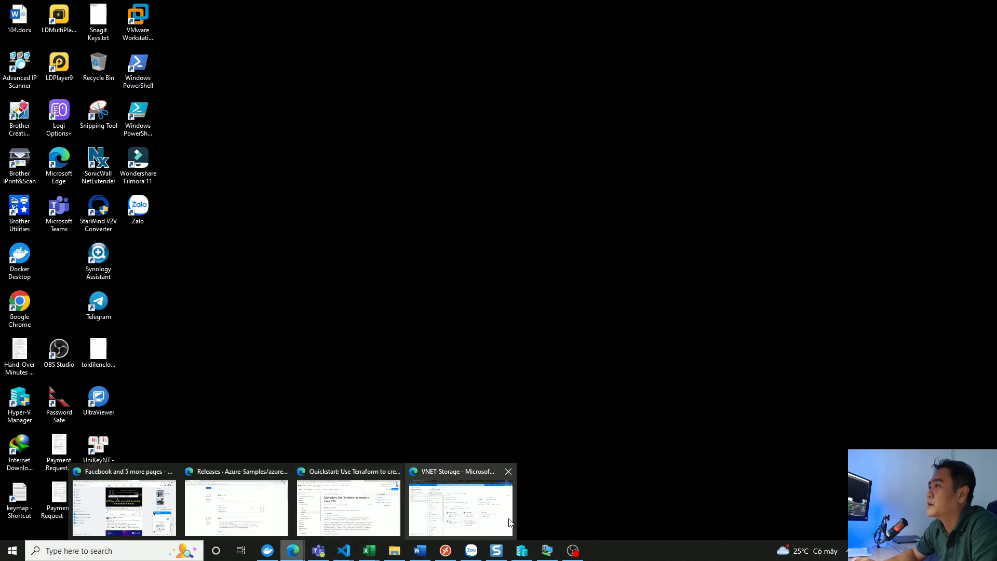
{"action": "left_click", "coordinate": [494, 513]}
{"action": "left_click", "coordinate": [22, 71]}
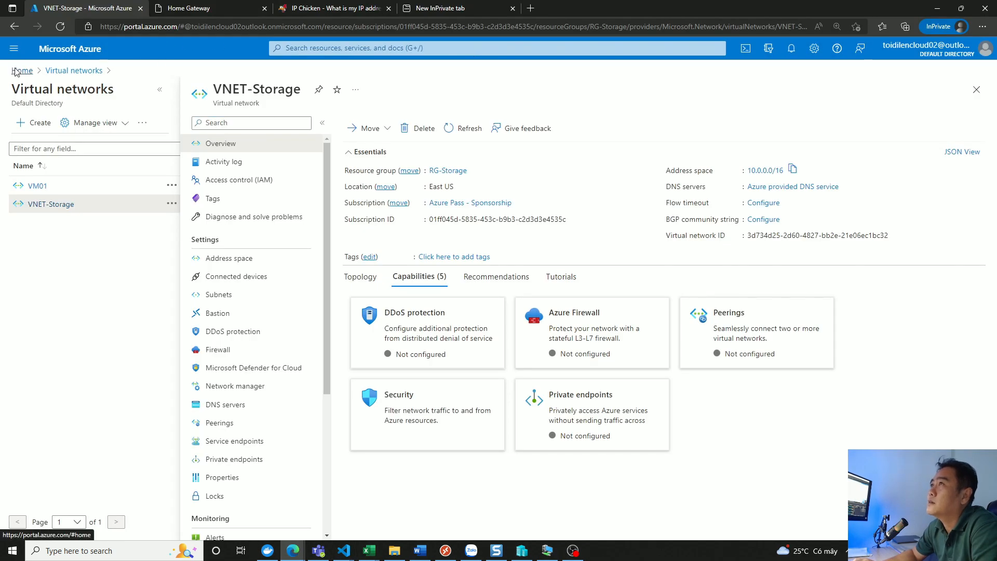
{"action": "left_click", "coordinate": [356, 131]}
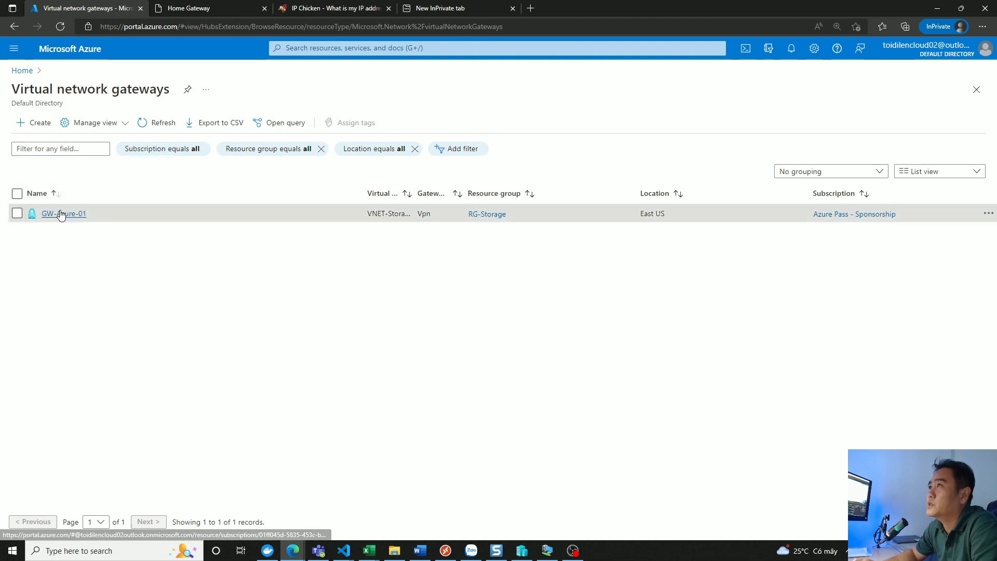
{"action": "left_click", "coordinate": [60, 214]}
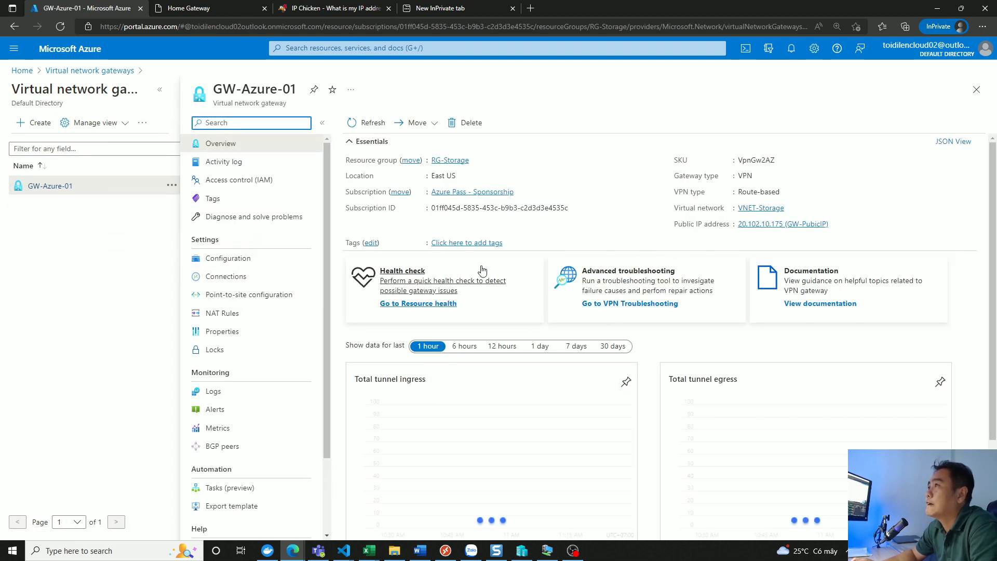
- Show the connections of GW-Azure-01 and refresh the list
{"action": "left_click", "coordinate": [224, 273]}
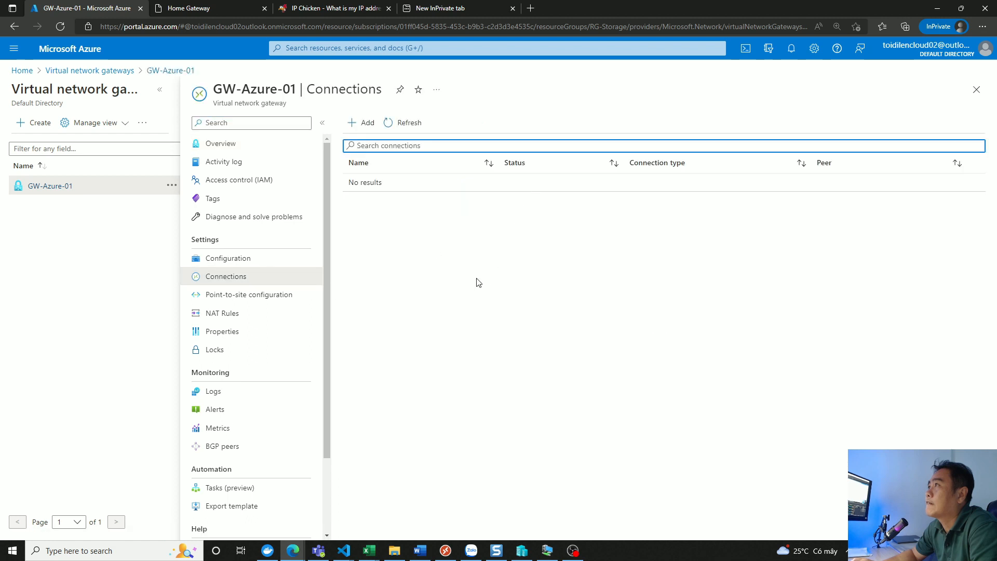
{"action": "left_click", "coordinate": [408, 123]}
{"action": "left_click", "coordinate": [410, 123]}
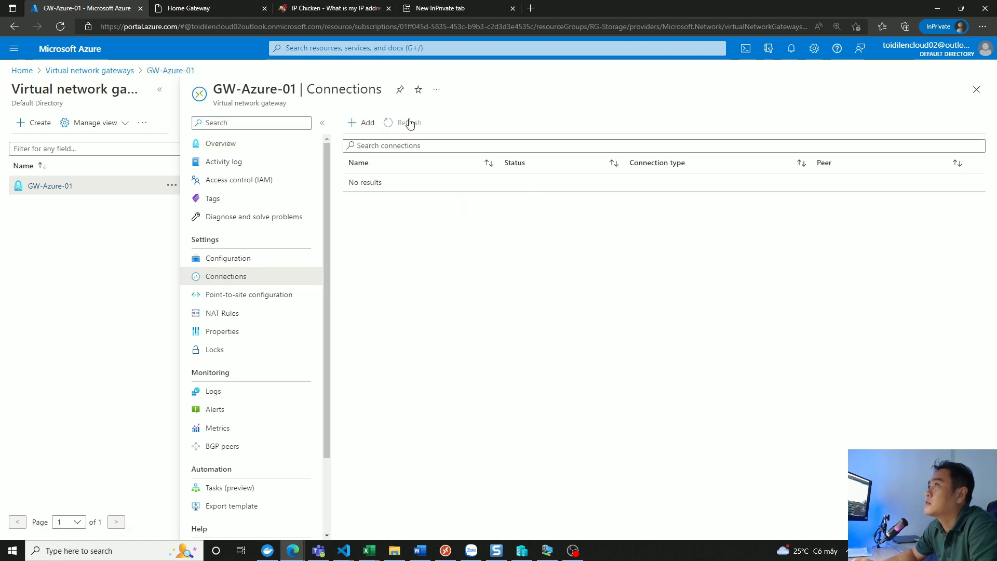
{"action": "left_click", "coordinate": [410, 123]}
{"action": "left_click", "coordinate": [409, 123]}
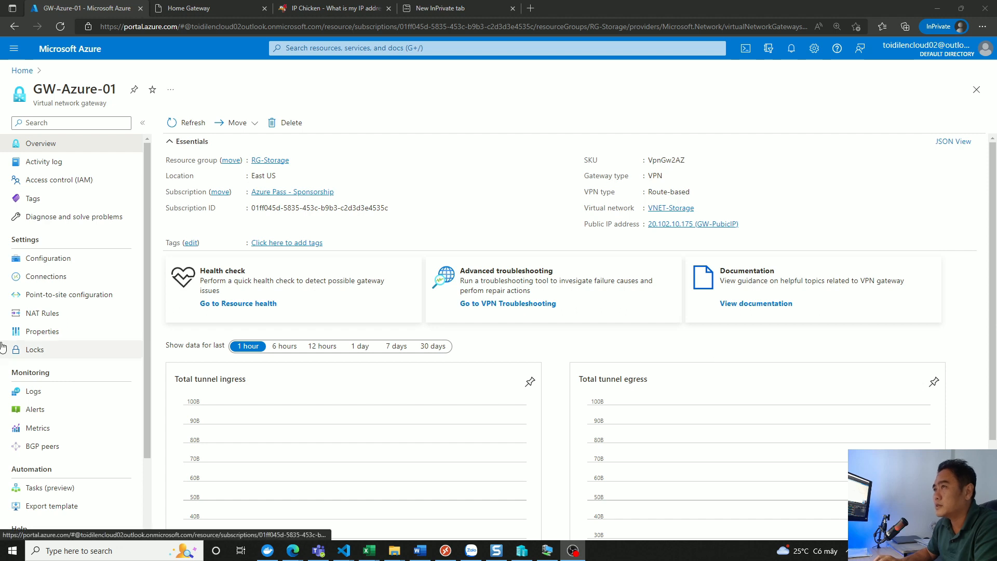
- Check the status of the Site1-AzureGW connection under GW-Azure-01, refreshing and reopening its overview
{"action": "left_click", "coordinate": [48, 278]}
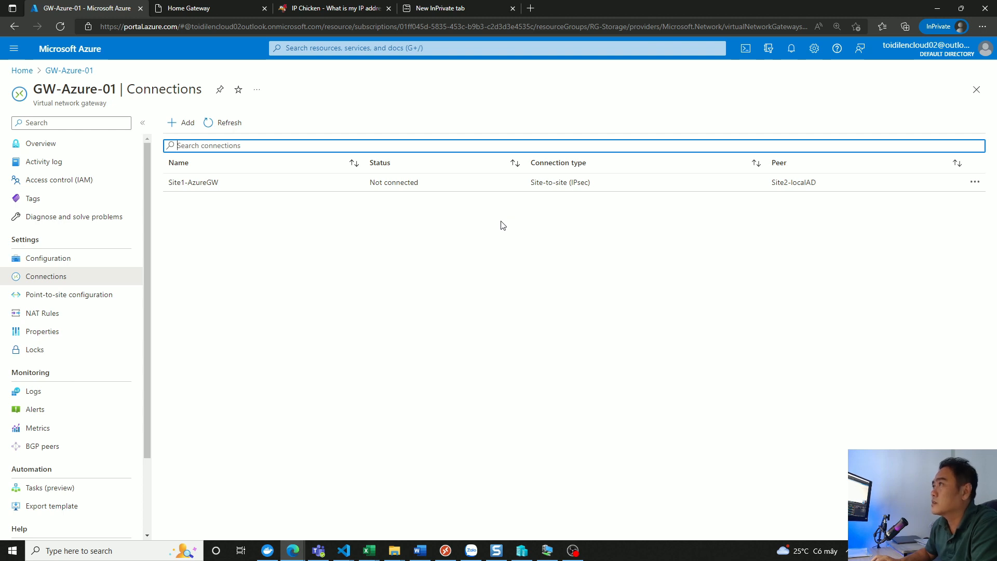
{"action": "left_click", "coordinate": [388, 182]}
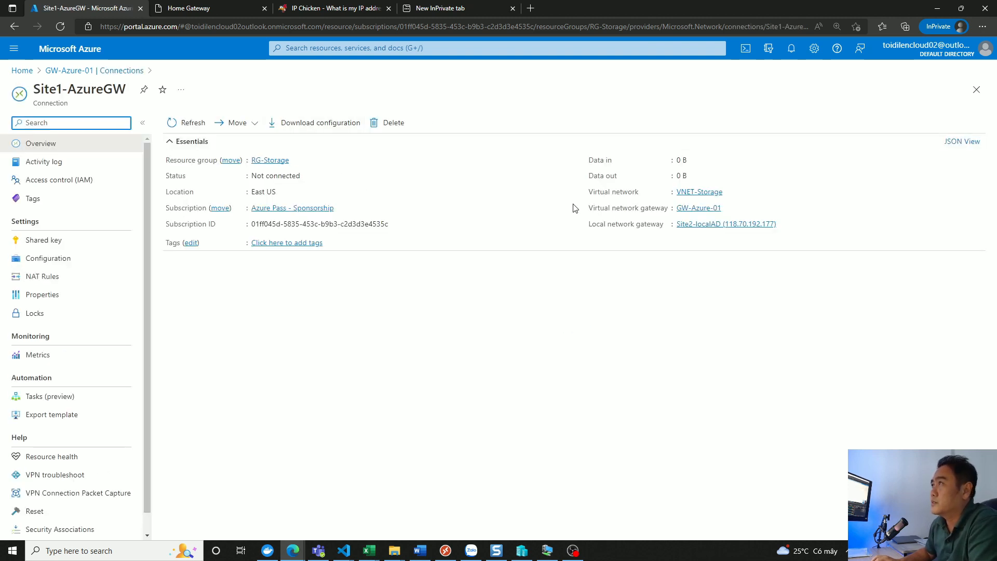
{"action": "left_click", "coordinate": [185, 119]}
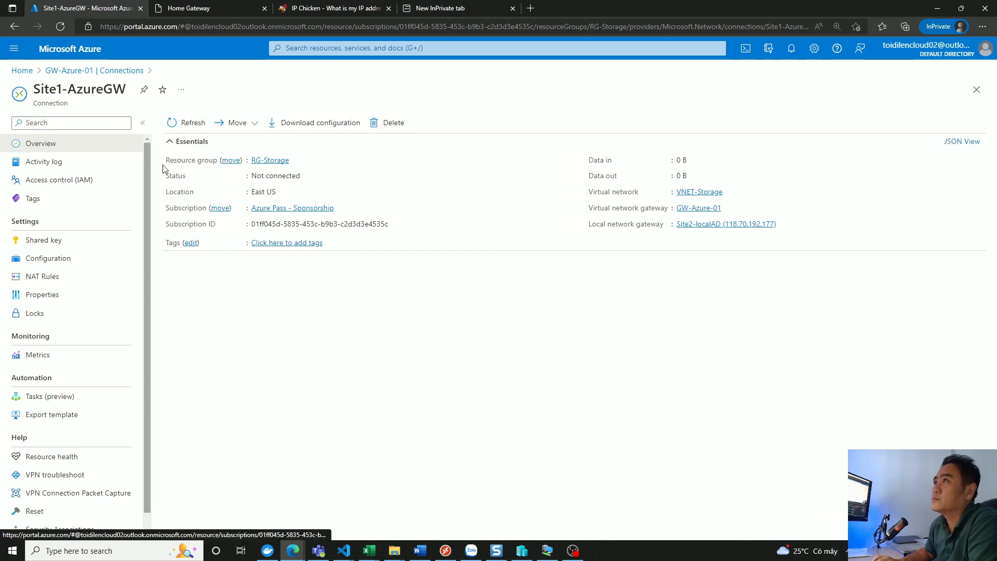
{"action": "left_click", "coordinate": [129, 70]}
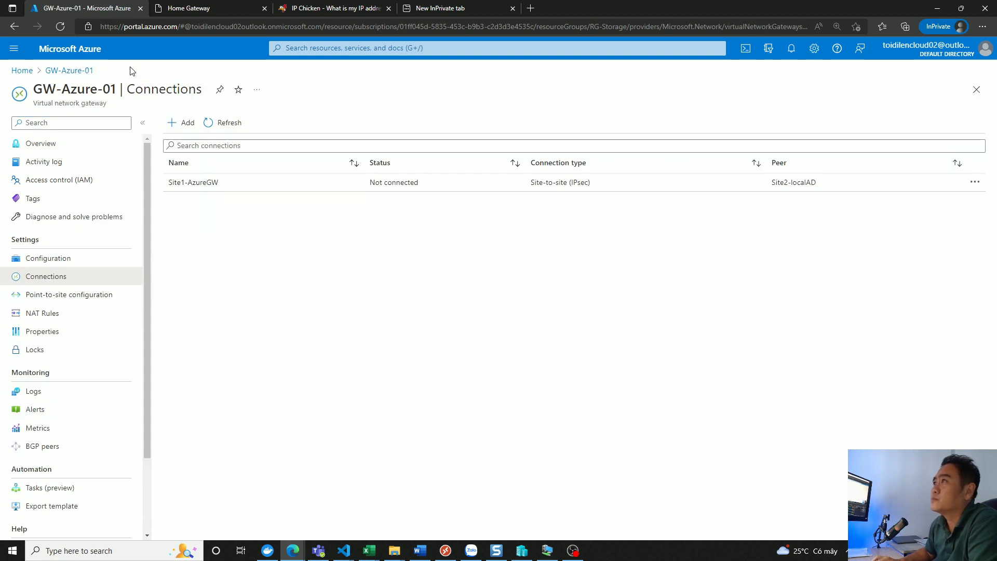
{"action": "left_click", "coordinate": [215, 185]}
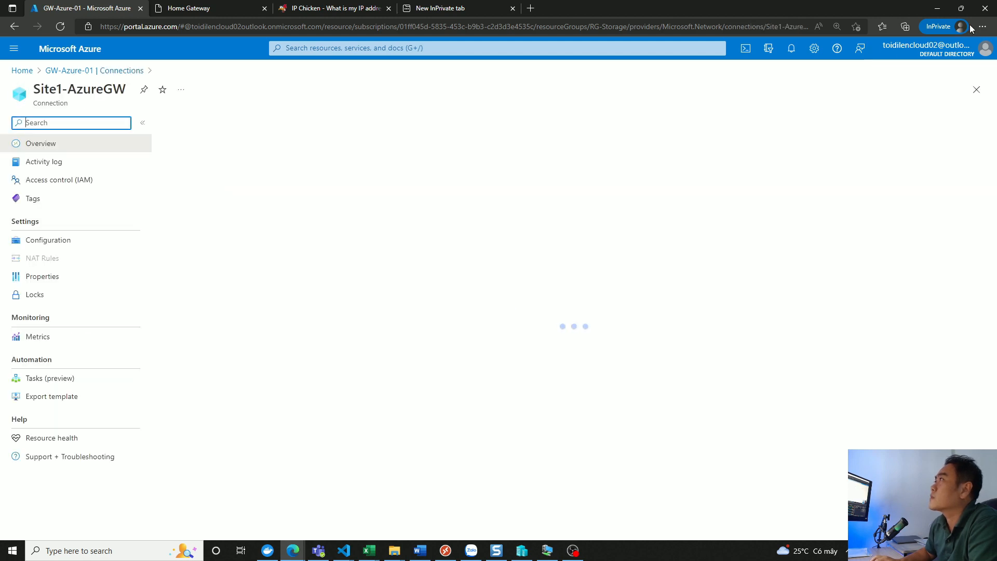
- Switch to the VM01-DC virtual machine and sign in as administrator with the account password
{"action": "left_click", "coordinate": [937, 8]}
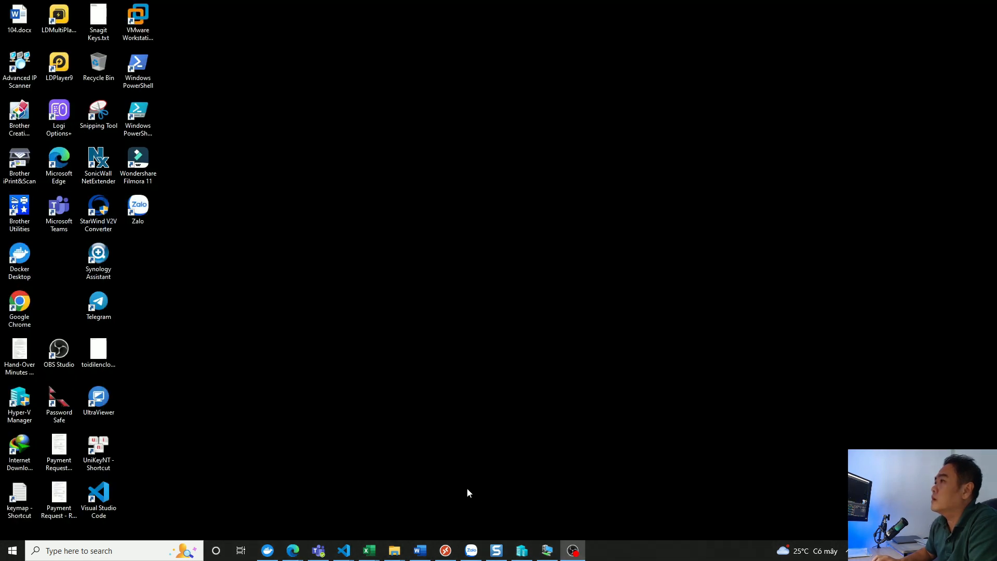
{"action": "left_click", "coordinate": [547, 550]}
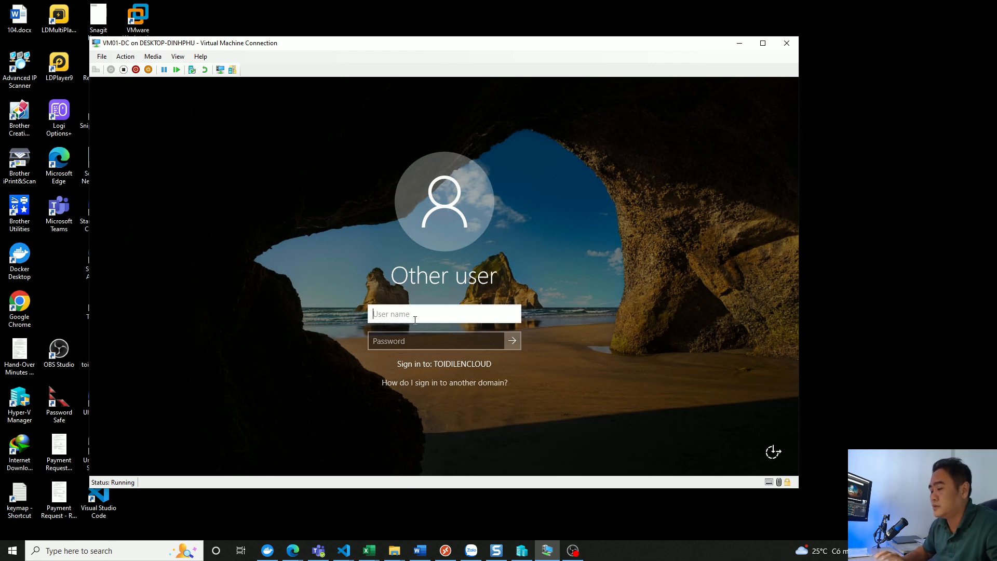
{"action": "type", "text": "admini"}
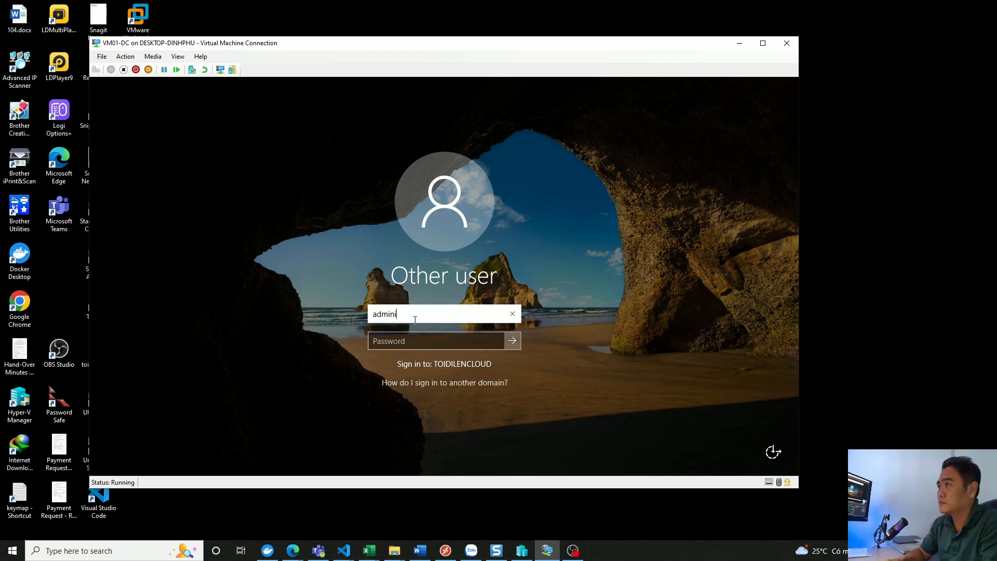
{"action": "type", "text": "strator"}
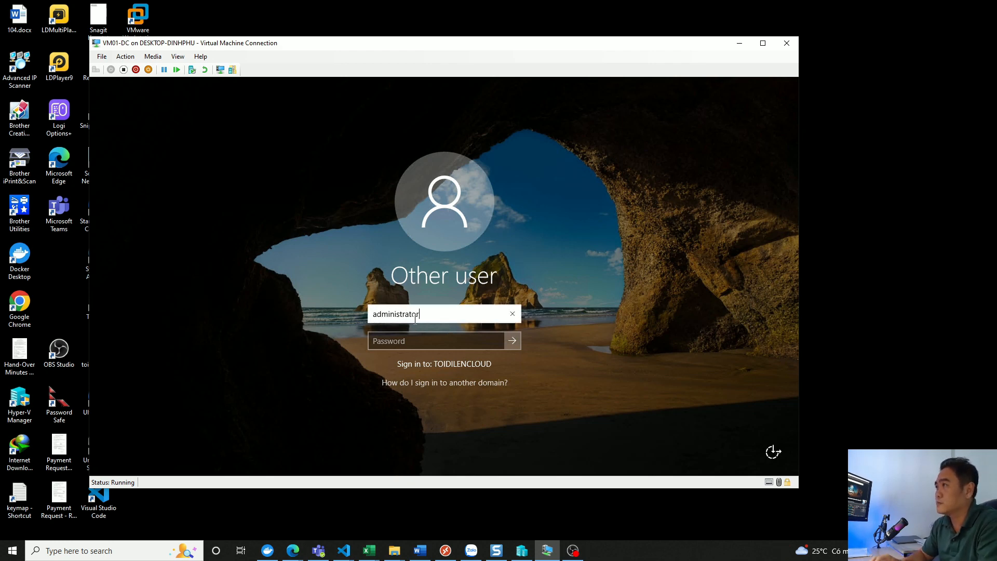
{"action": "key", "text": "Tab"}
{"action": "type", "text": "********"}
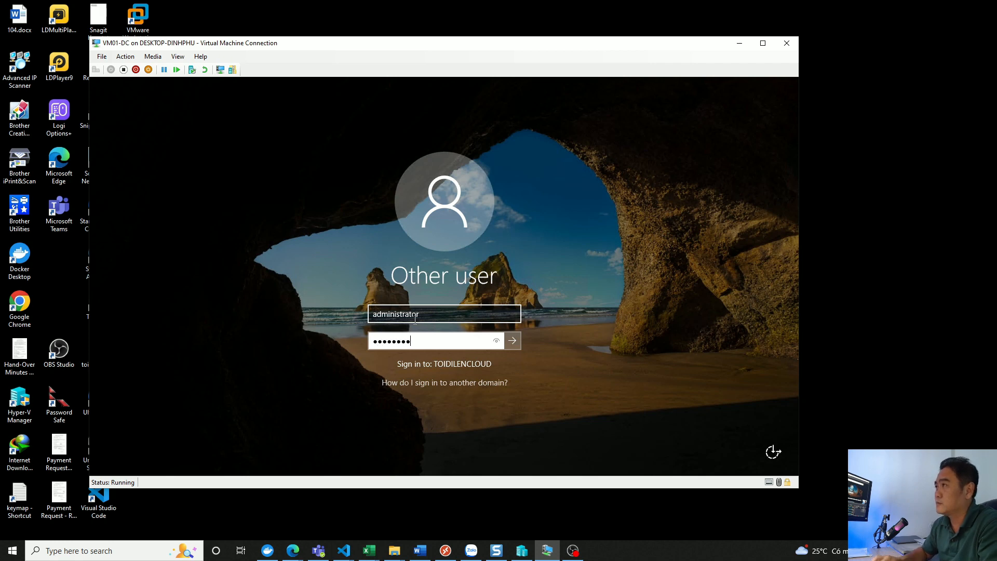
{"action": "key", "text": "Return"}
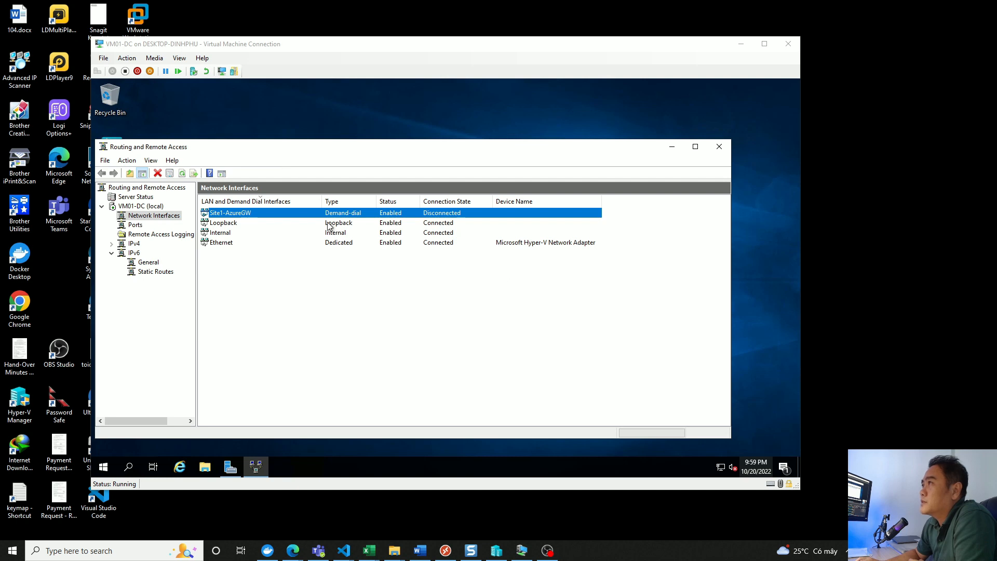
- Connect the Site1-AzureGW demand-dial interface and refresh the network interfaces list
{"action": "left_click", "coordinate": [221, 222]}
{"action": "left_click", "coordinate": [227, 213]}
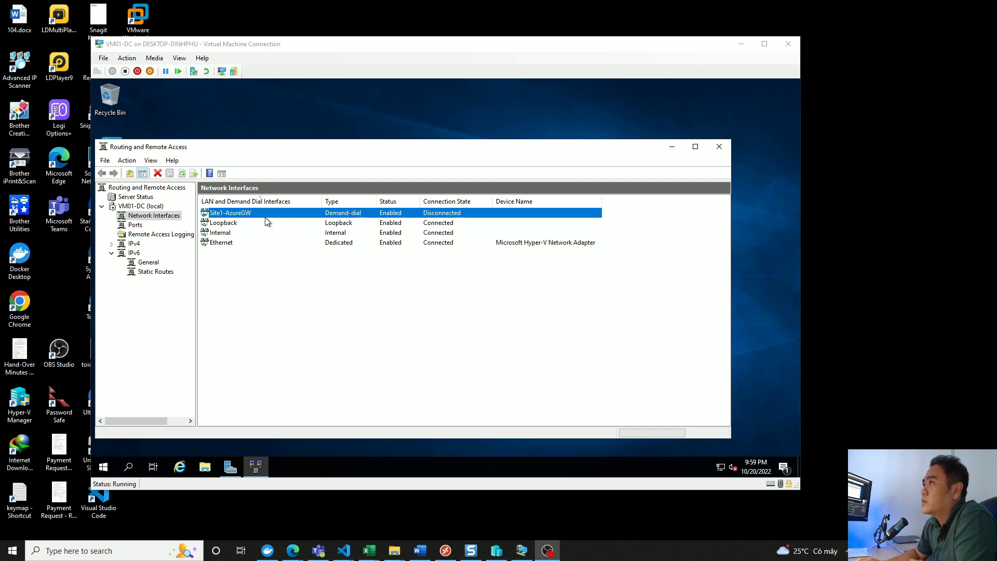
{"action": "right_click", "coordinate": [246, 217]}
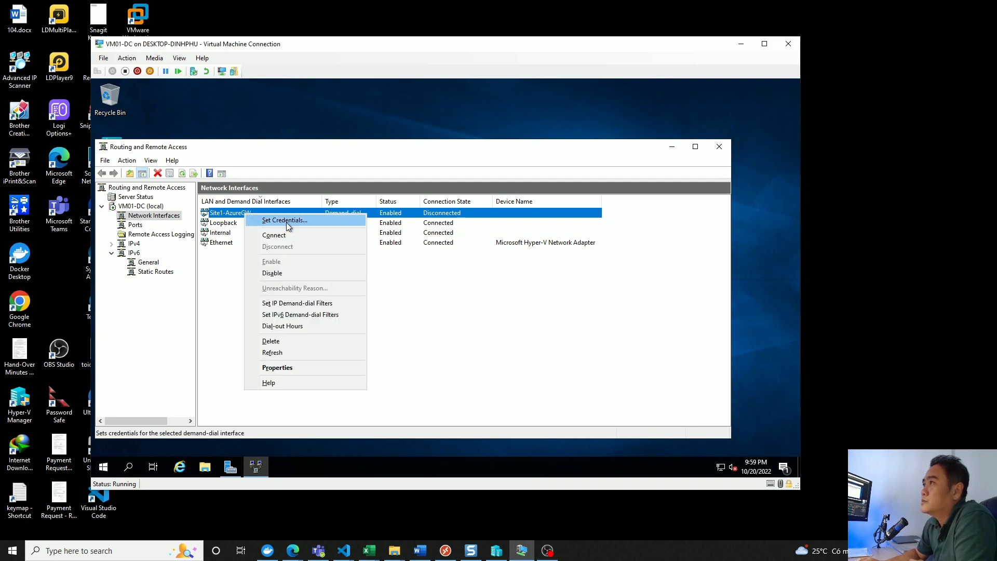
{"action": "left_click", "coordinate": [273, 235]}
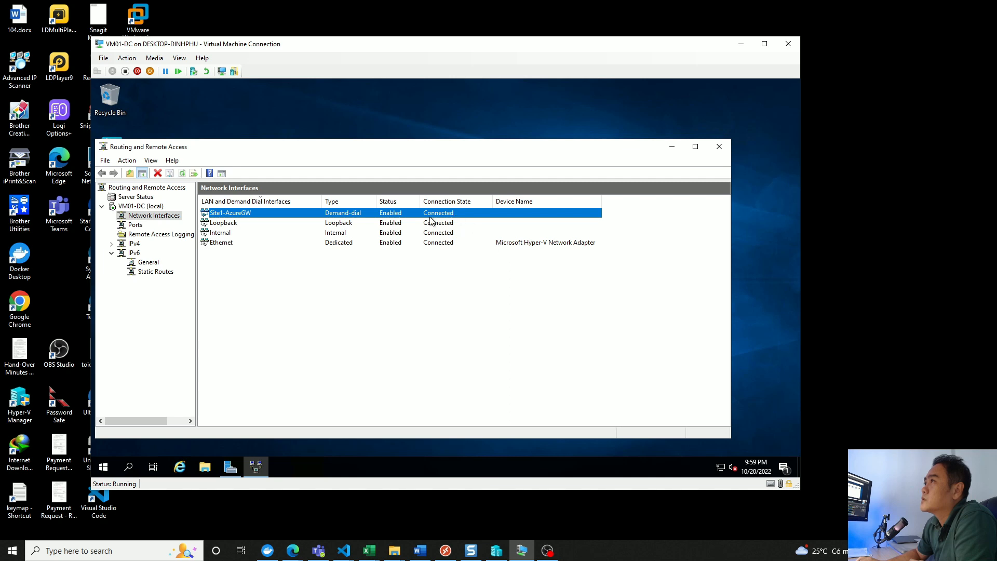
{"action": "right_click", "coordinate": [330, 304]}
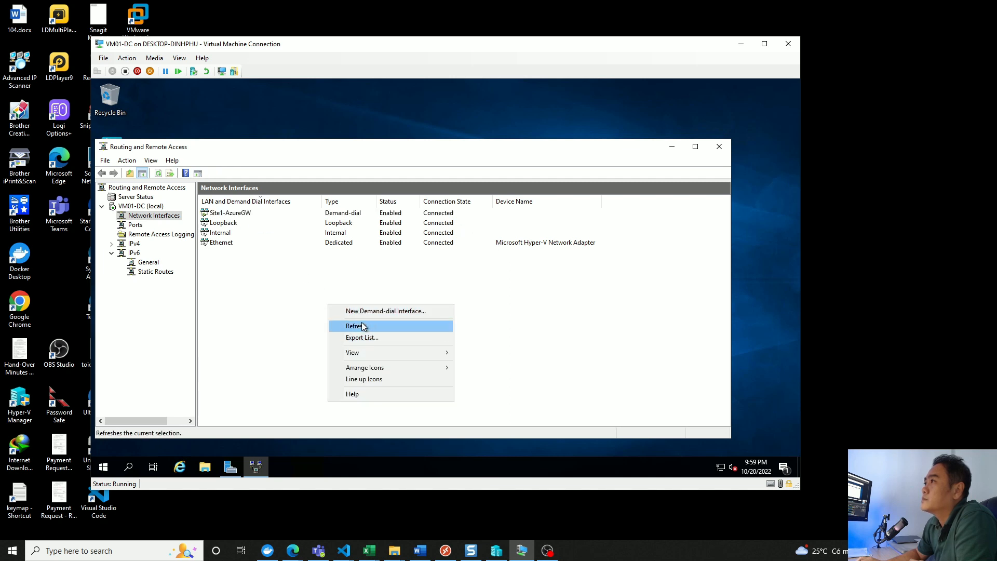
{"action": "left_click", "coordinate": [374, 327]}
{"action": "left_click", "coordinate": [228, 214]}
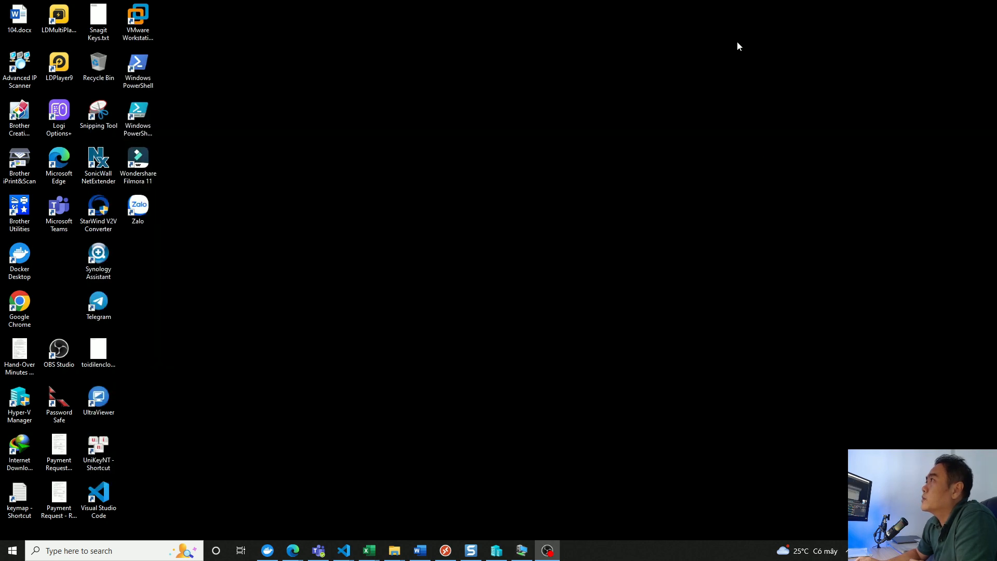
- Switch to the Azure portal, return to the connections of GW-Azure-01 and reload the page to check the Site1-AzureGW status
{"action": "left_click", "coordinate": [740, 44]}
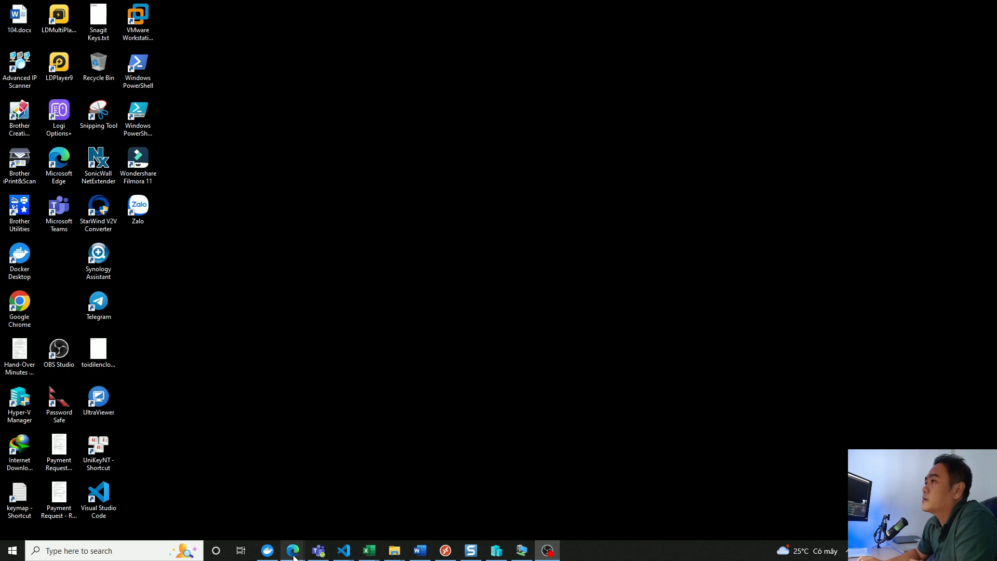
{"action": "mouse_move", "coordinate": [295, 557]}
{"action": "left_click", "coordinate": [490, 505]}
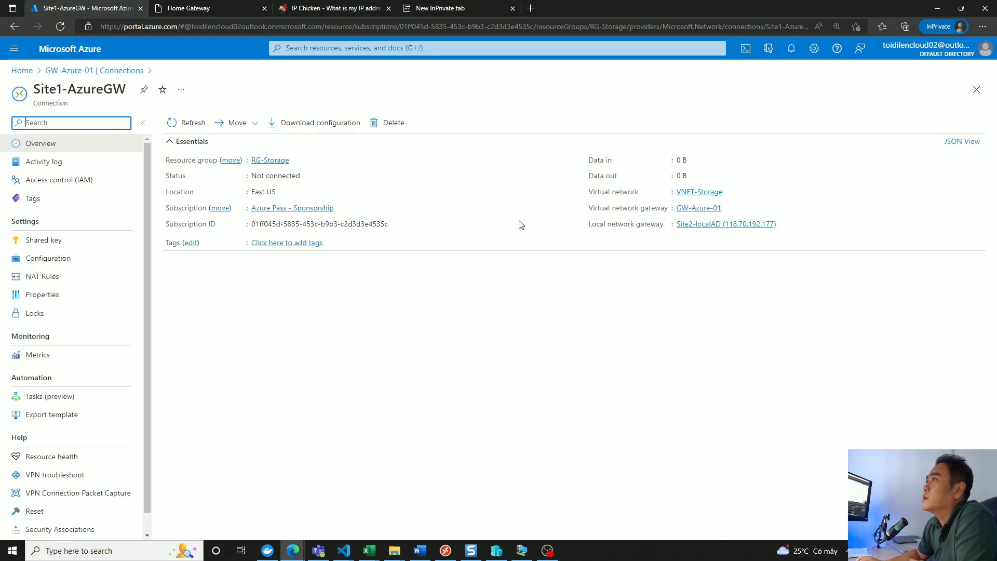
{"action": "left_click", "coordinate": [414, 341]}
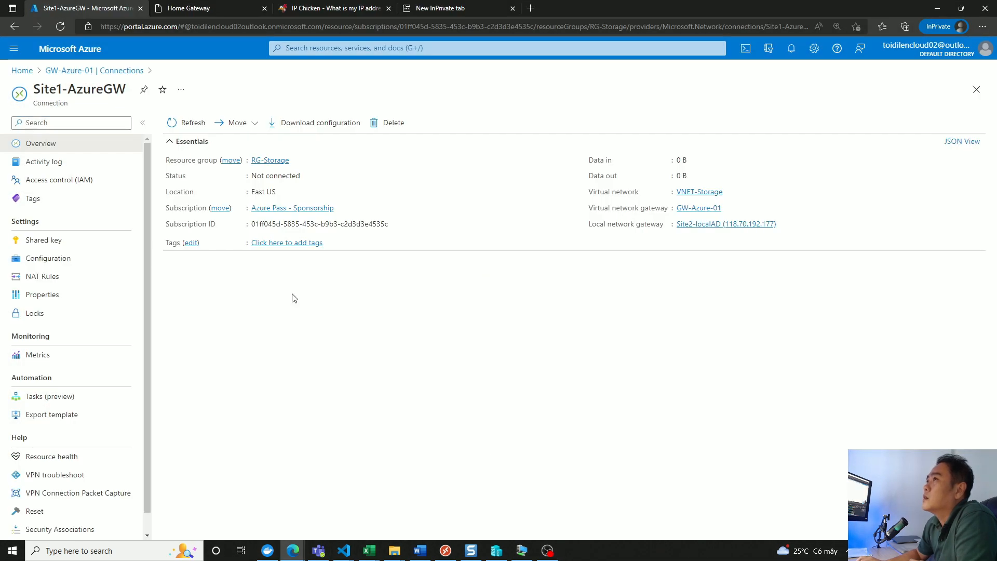
{"action": "left_click", "coordinate": [124, 70]}
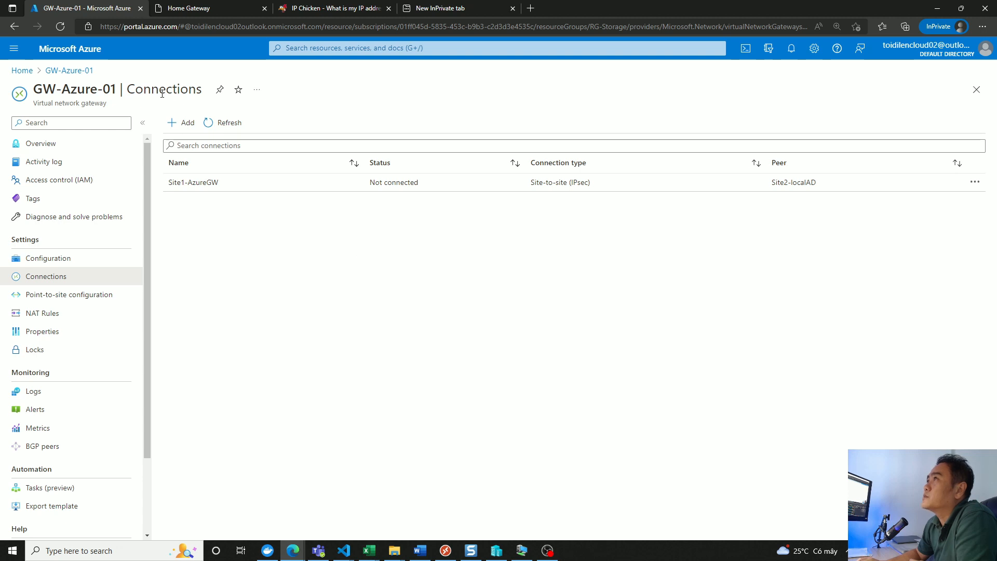
{"action": "left_click", "coordinate": [60, 26]}
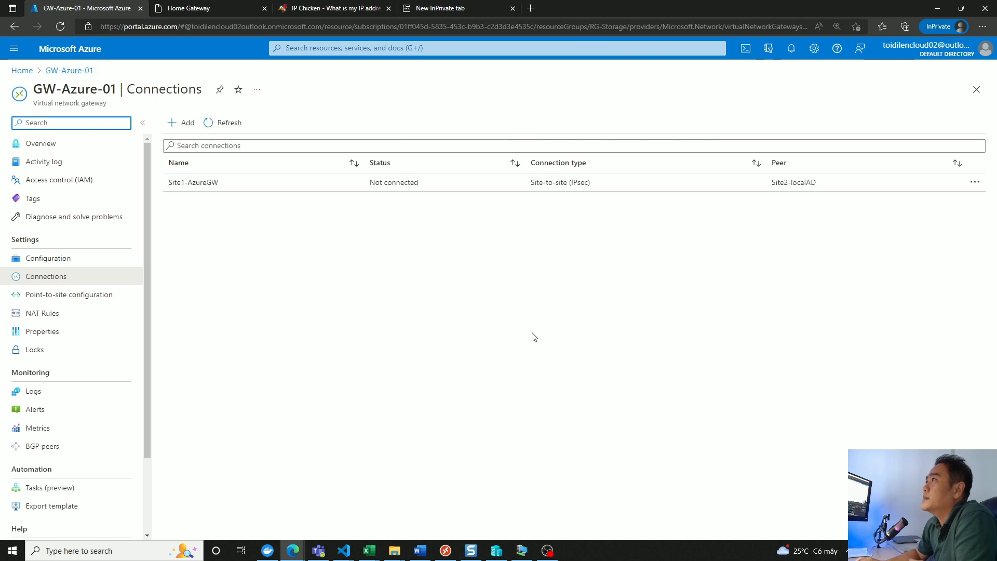
{"action": "left_click", "coordinate": [56, 28]}
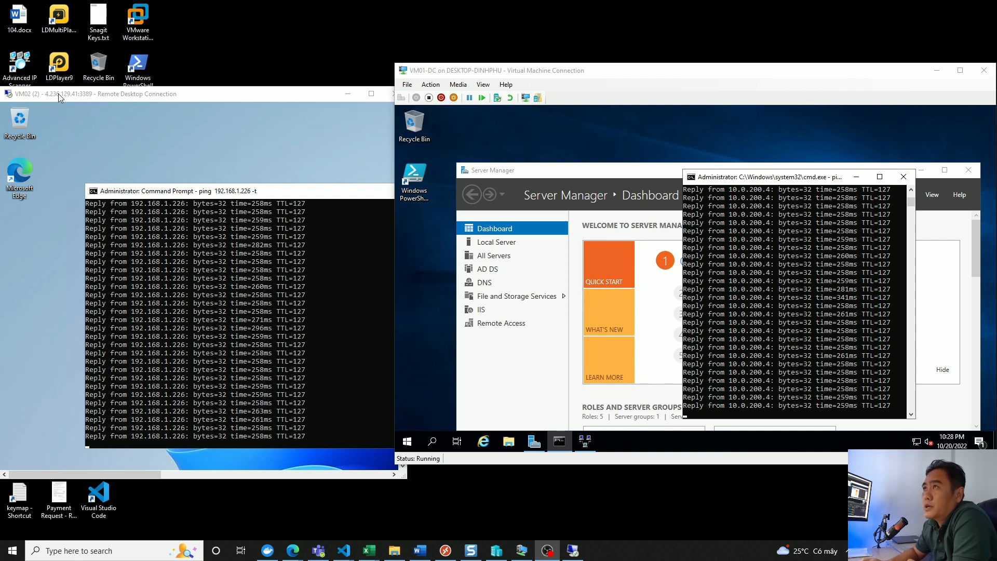
- Check the running pings to 192.168.1.226 on VM02 and 10.0.200.4 on VM01-DC, moving both machine windows higher on the desktop
{"action": "left_click", "coordinate": [259, 178]}
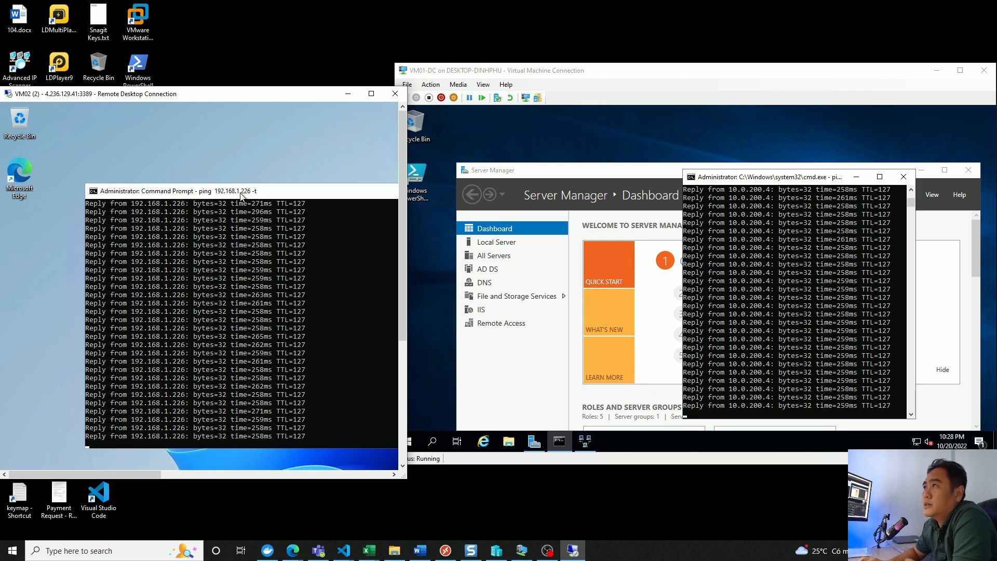
{"action": "left_click", "coordinate": [833, 184]}
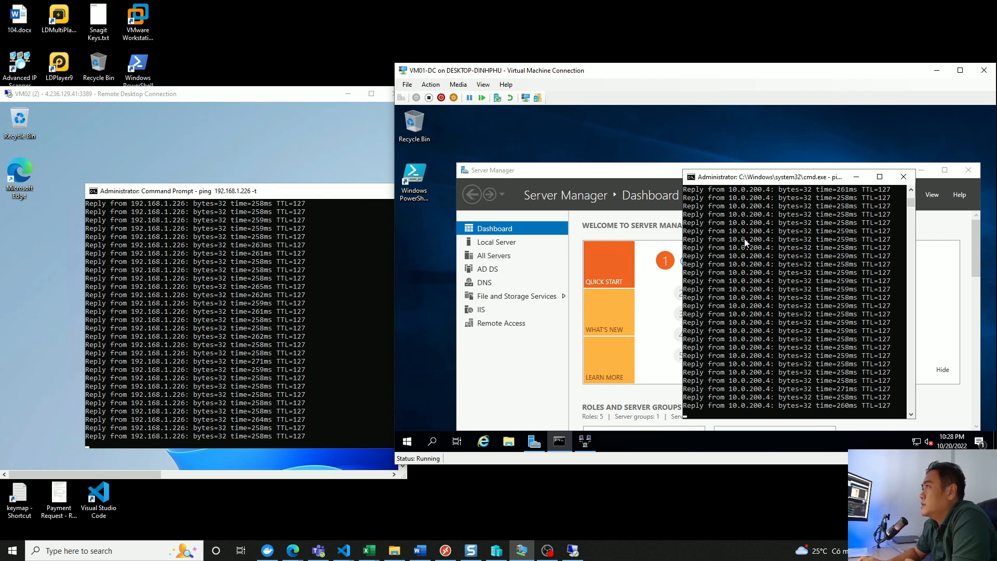
{"action": "left_click", "coordinate": [718, 248]}
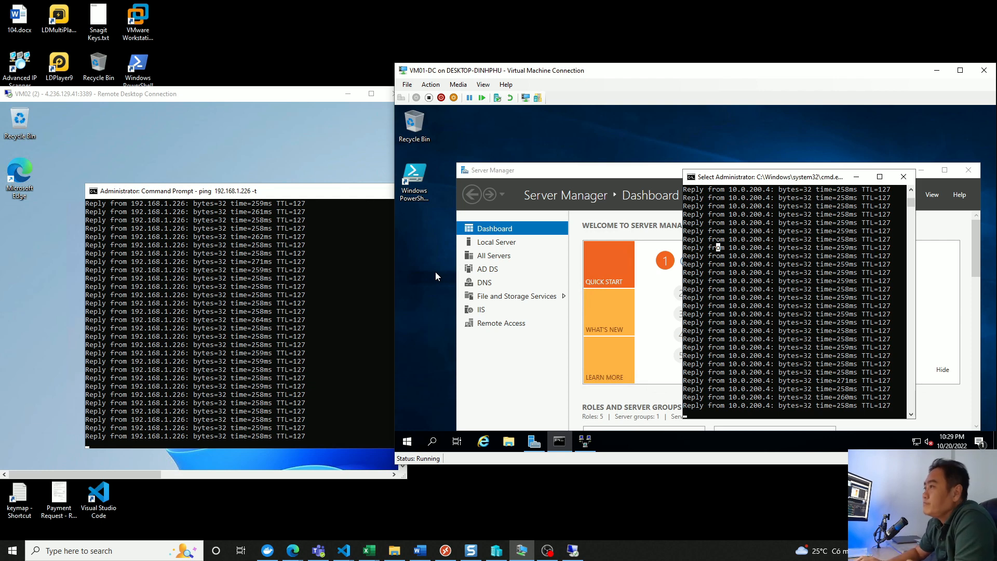
{"action": "left_click_drag", "start_coordinate": [304, 100], "coordinate": [292, 49]}
{"action": "left_click_drag", "start_coordinate": [680, 71], "coordinate": [682, 46]}
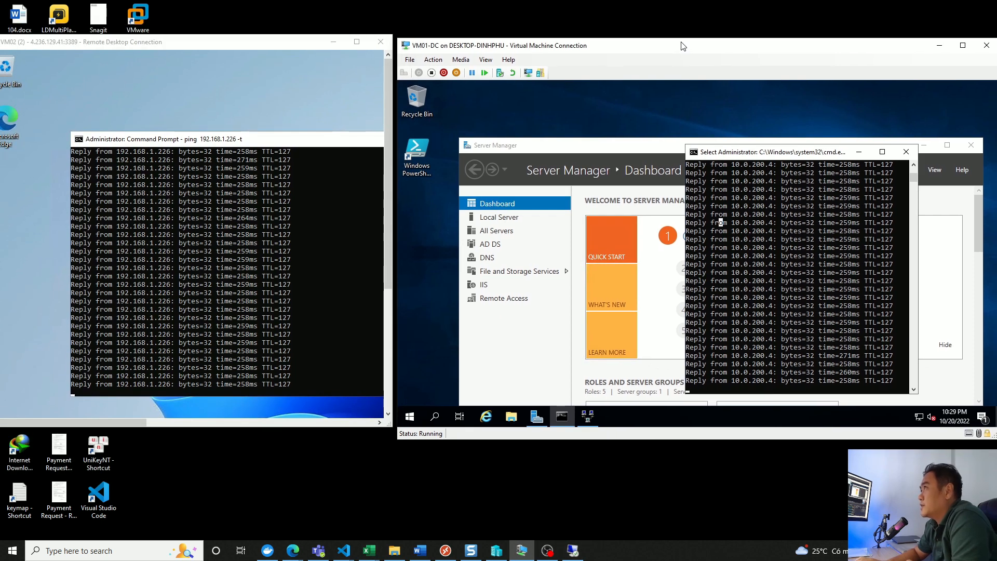